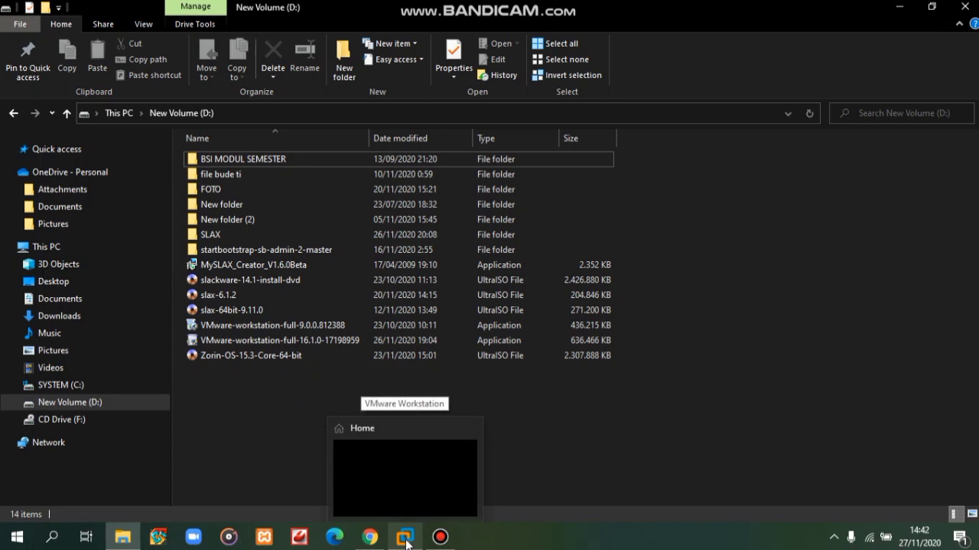
- Bring the VMware Workstation 16 Pro window to the front from the taskbar
left_click(406, 539)
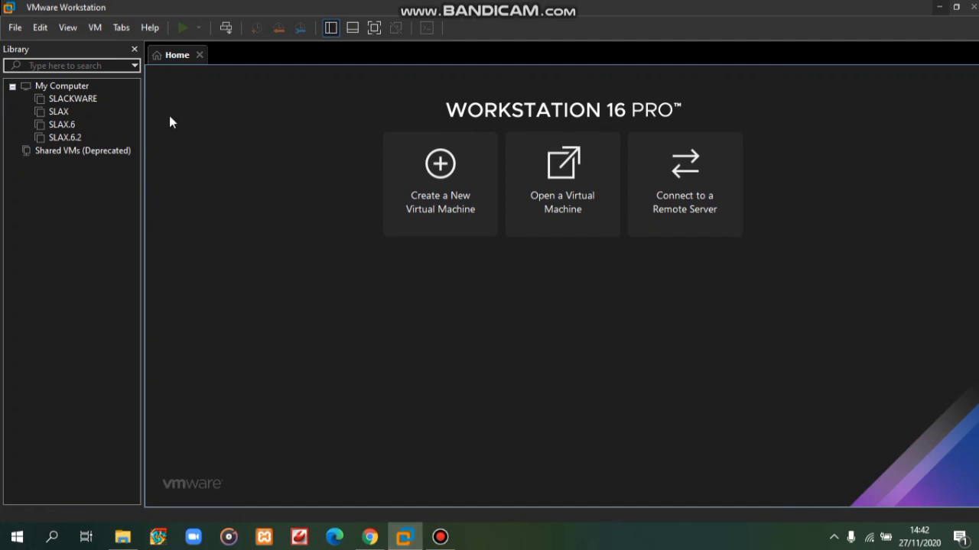
- Start the New Virtual Machine Wizard with the Typical (recommended) configuration
left_click(15, 28)
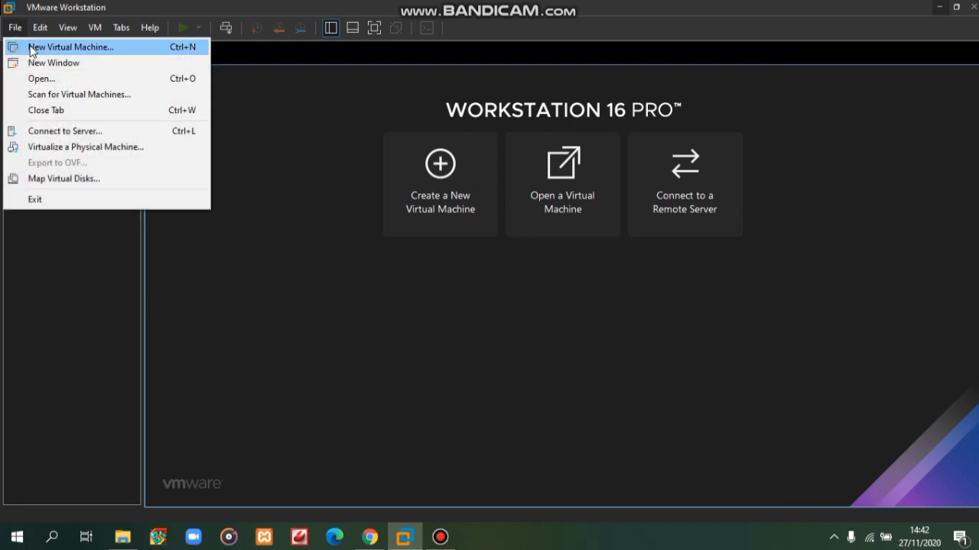
left_click(30, 48)
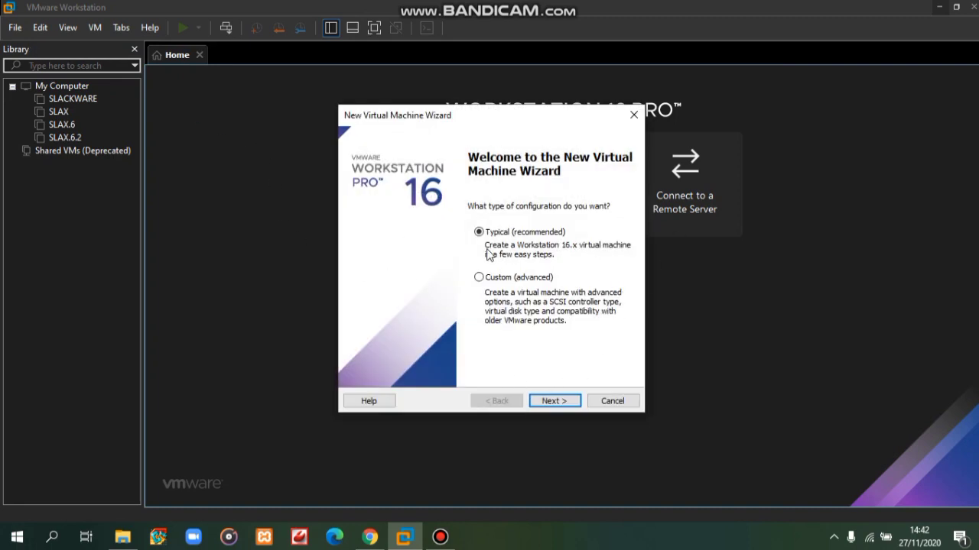
left_click(555, 403)
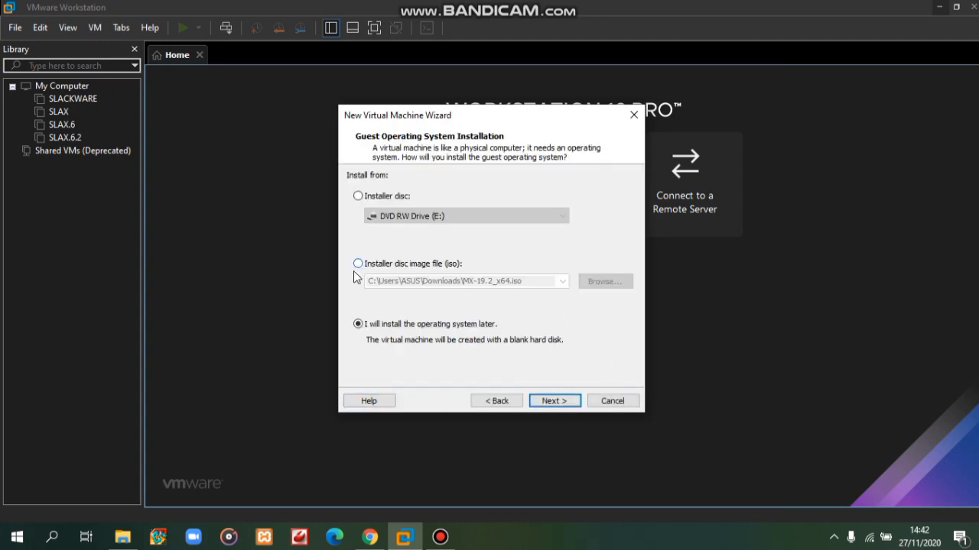
- Choose D:\Zorin-OS-15.3-Core-64-bit.iso as the installer disc image
left_click(439, 266)
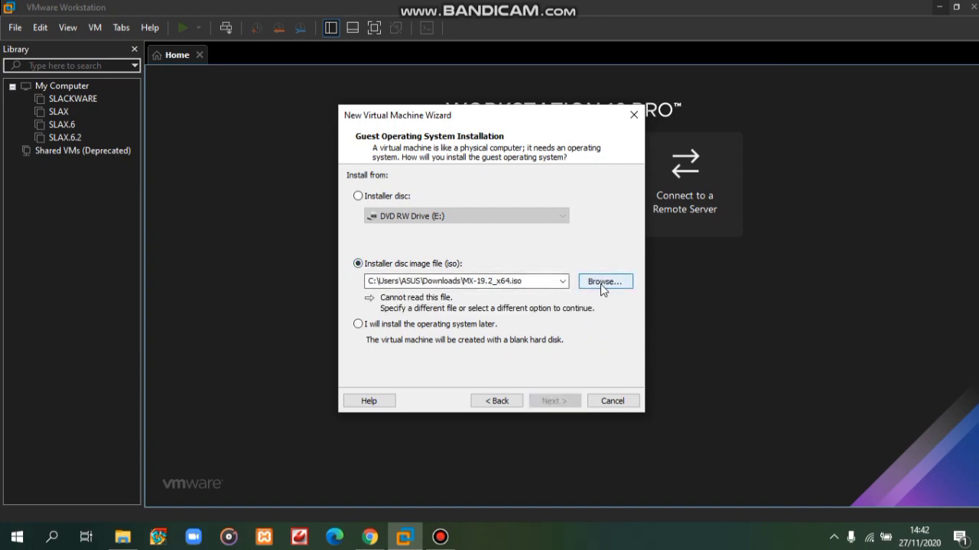
left_click(601, 283)
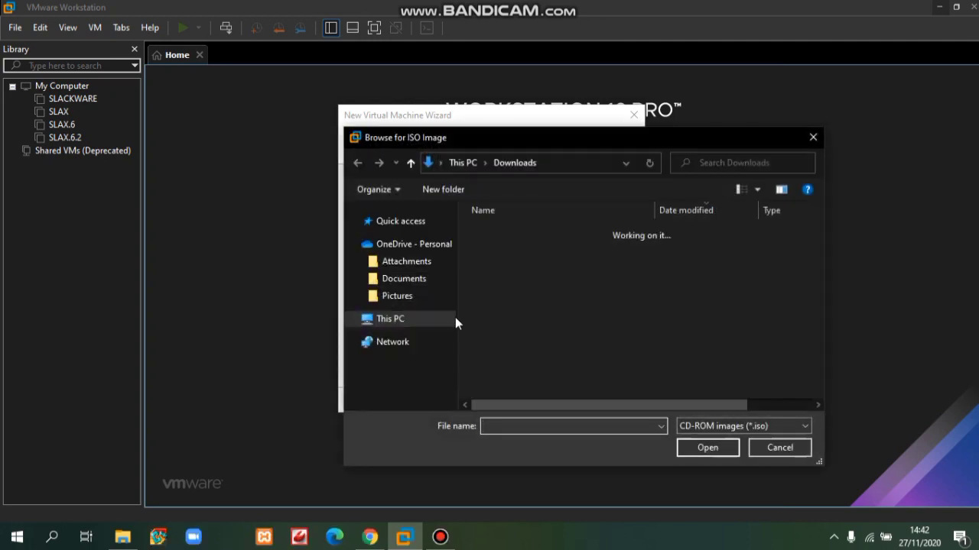
left_click_drag(454, 303, 448, 367)
scroll(447, 367, "up", 3)
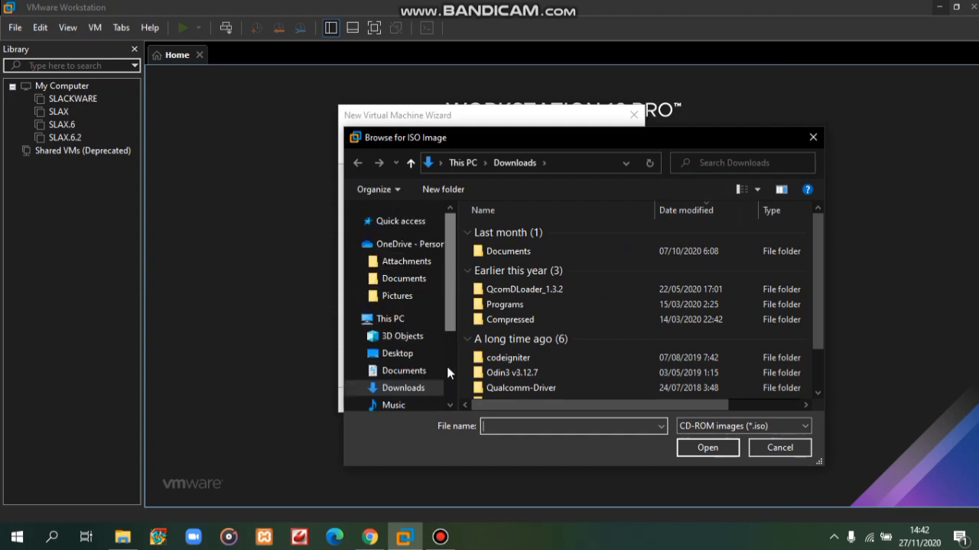
left_click_drag(452, 290, 451, 363)
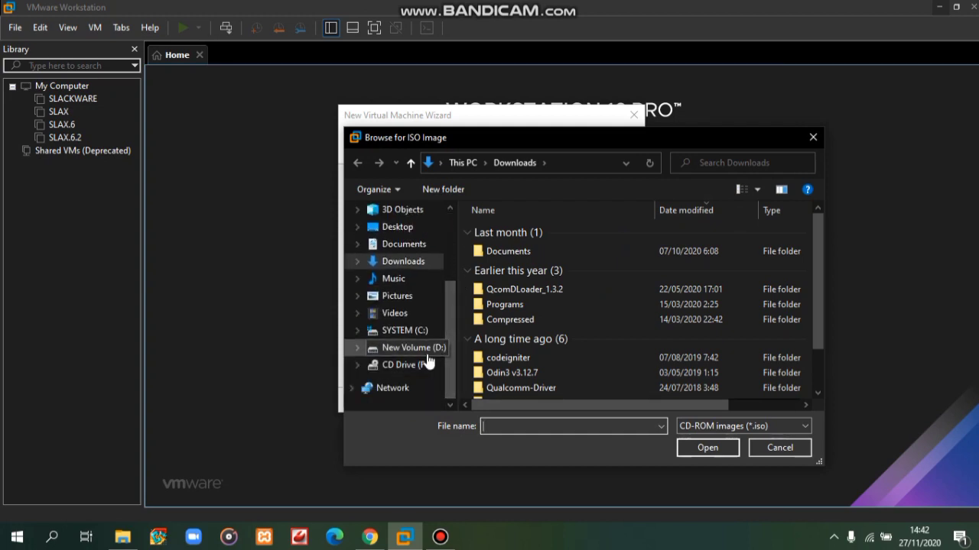
left_click(428, 356)
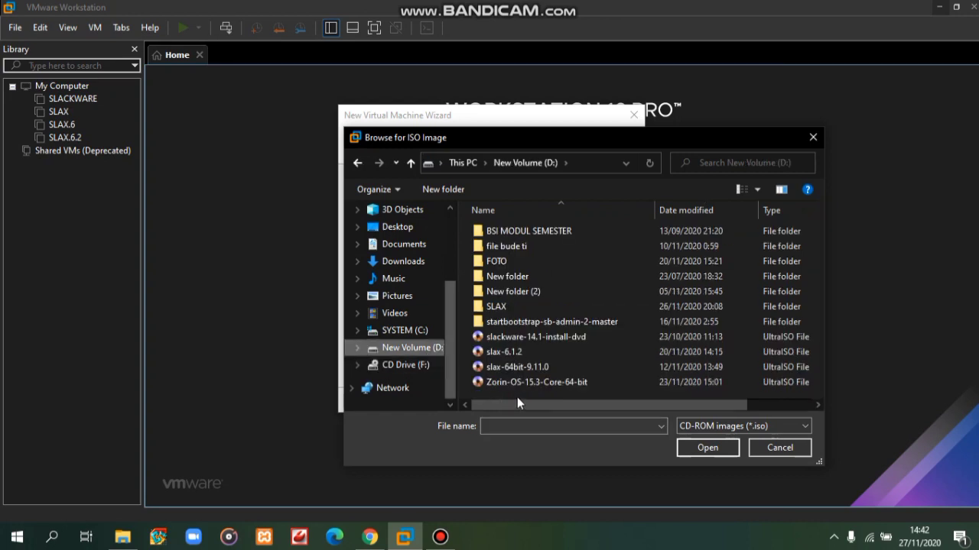
left_click(571, 383)
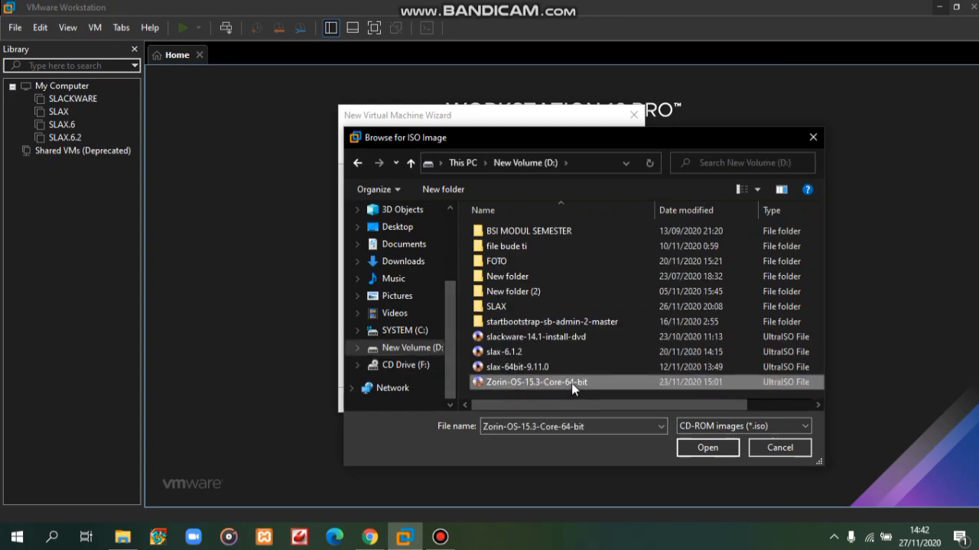
left_click(714, 452)
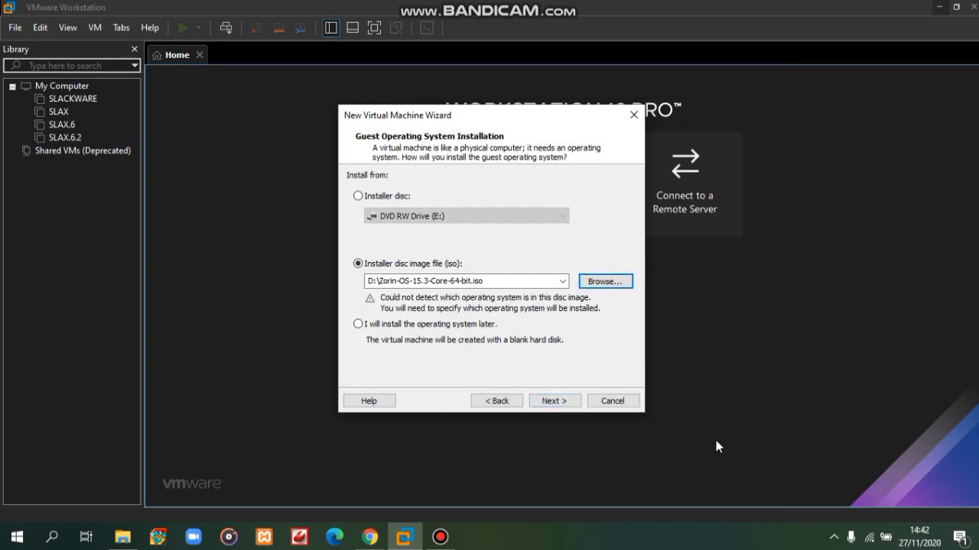
- Keep Linux, Ubuntu 64-bit as the guest operating system
left_click(560, 407)
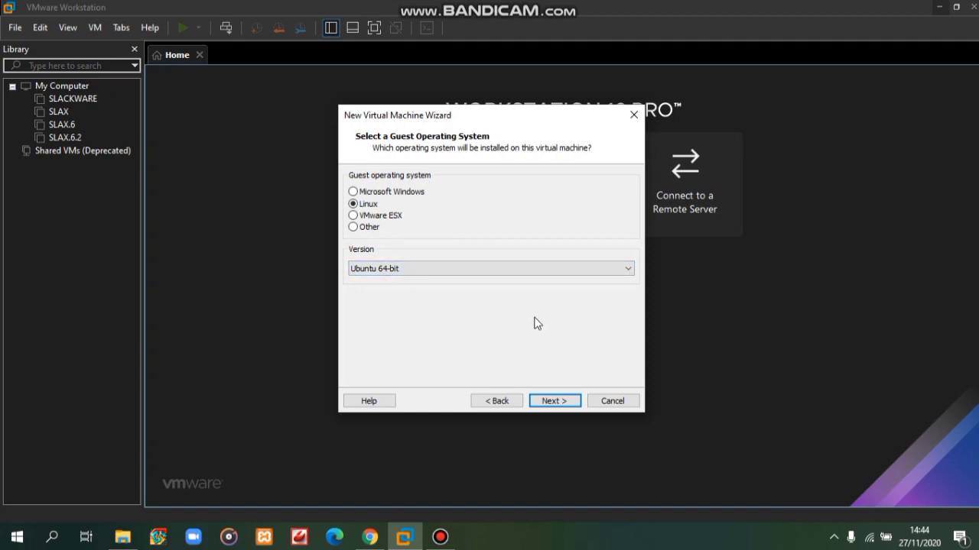
left_click(566, 401)
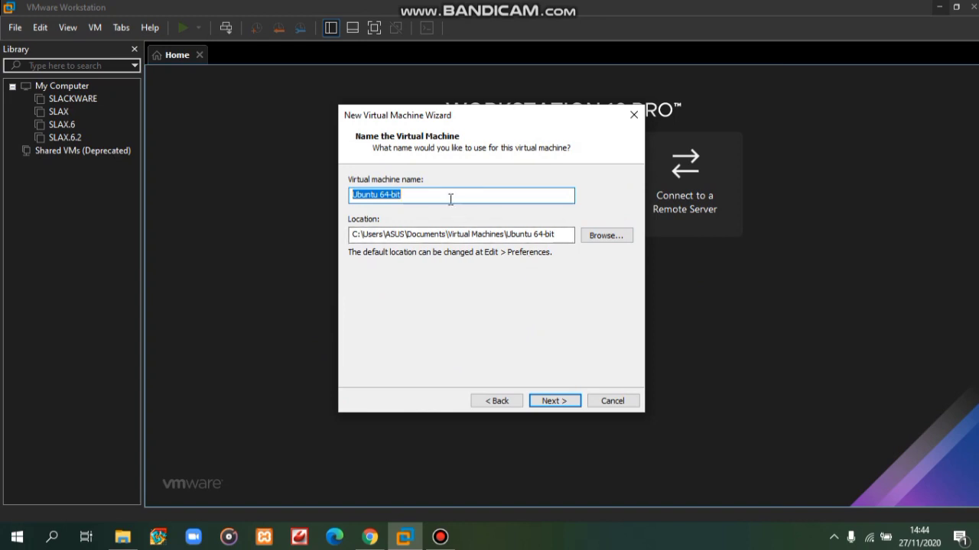
- Replace the default name with ZORIN for the virtual machine
key("BackSpace")
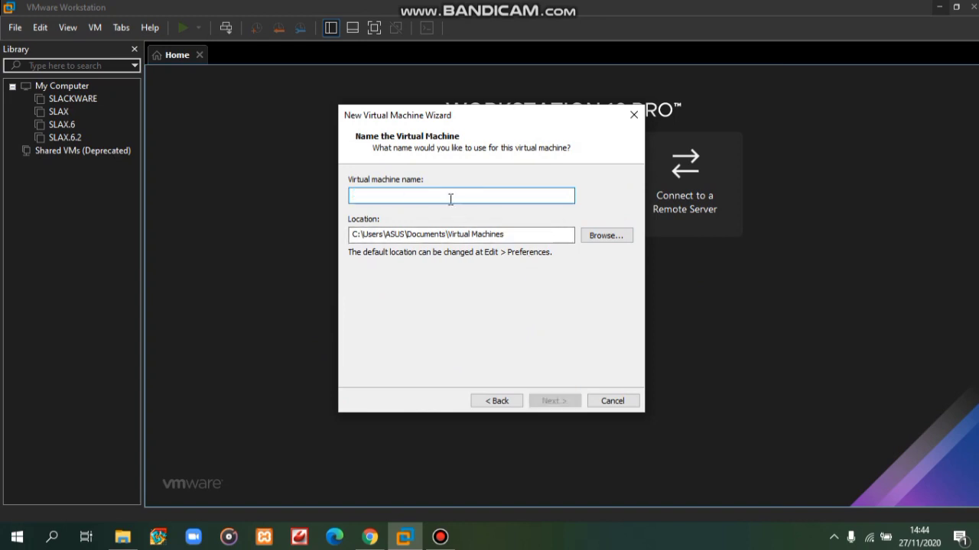
type("ZOR")
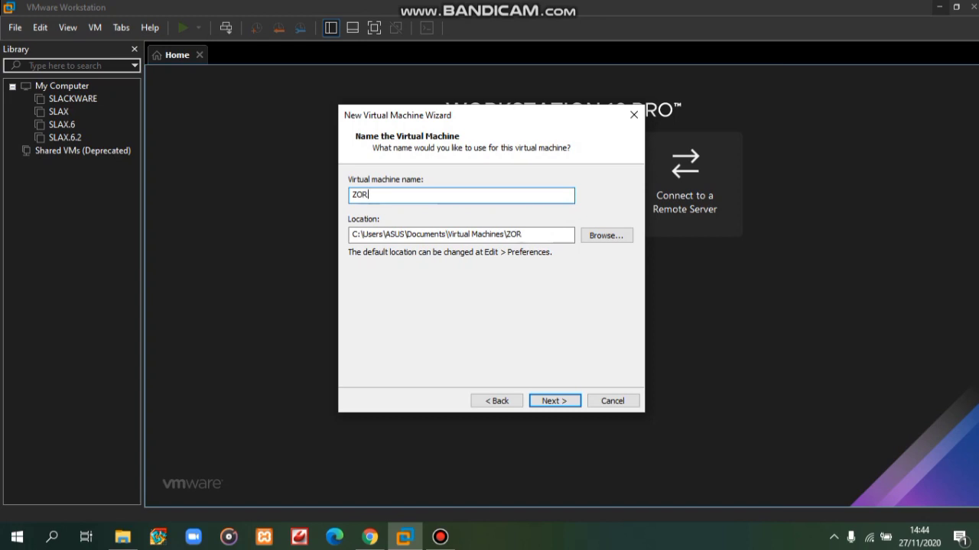
type("IN")
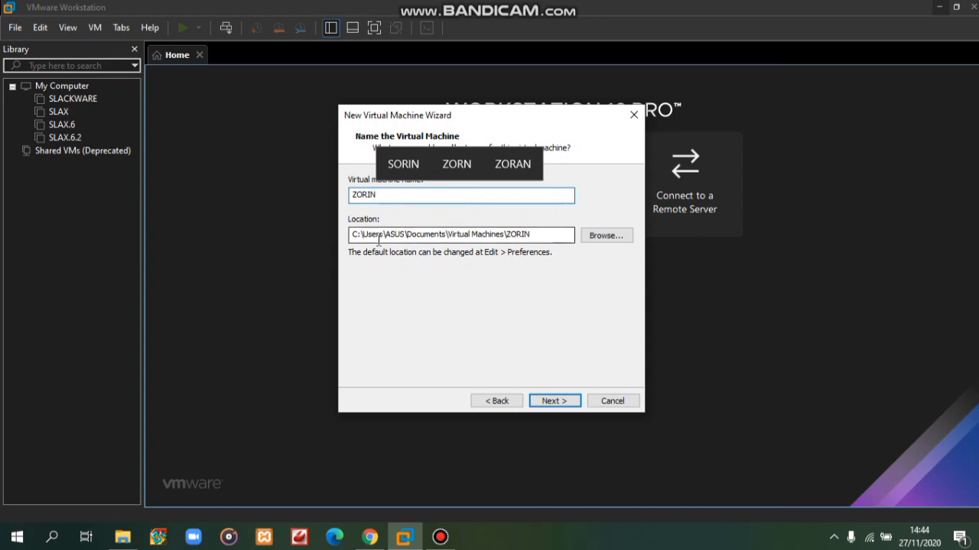
left_click(556, 407)
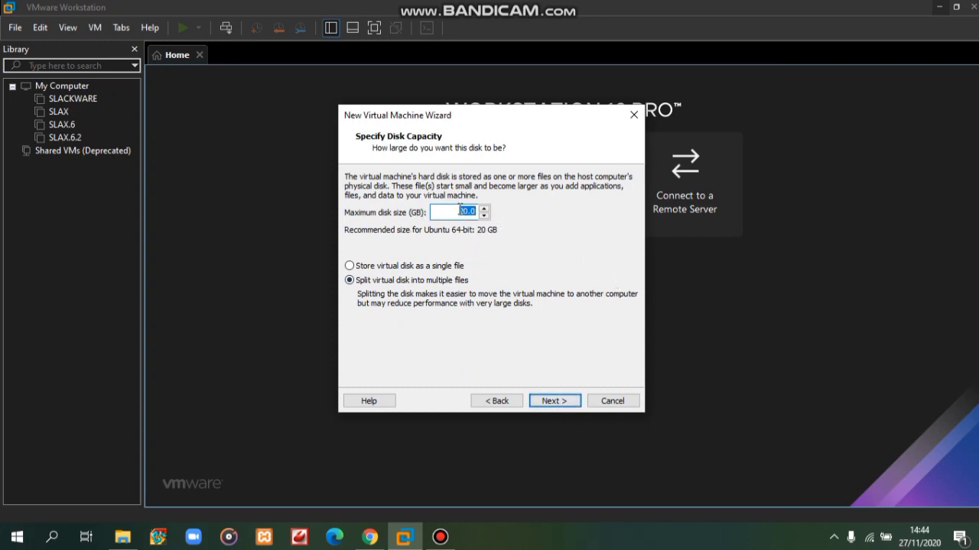
- Set a 60 GB maximum disk stored as a single file and finish the wizard
left_click(469, 211)
key("BackSpace")
key("BackSpace")
type("60")
left_click(414, 268)
left_click(566, 406)
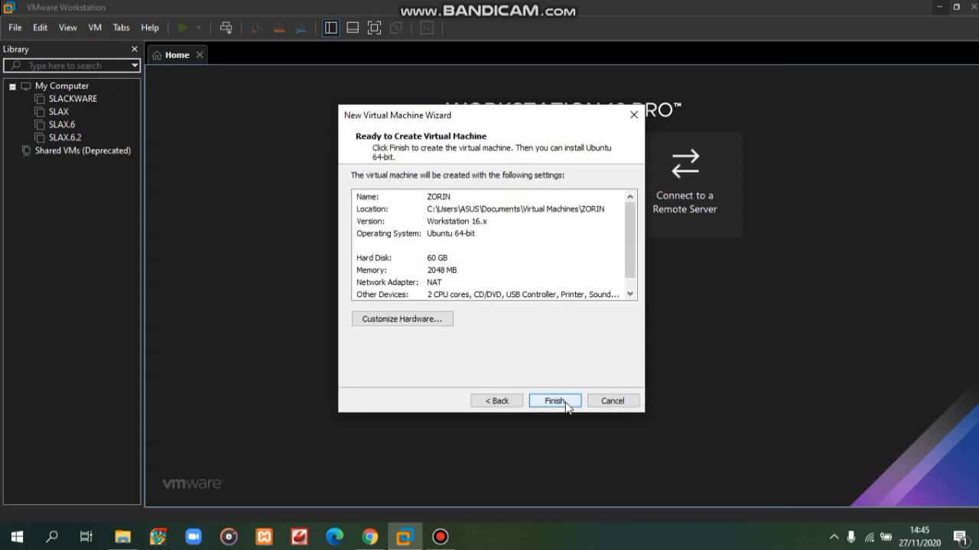
left_click(567, 406)
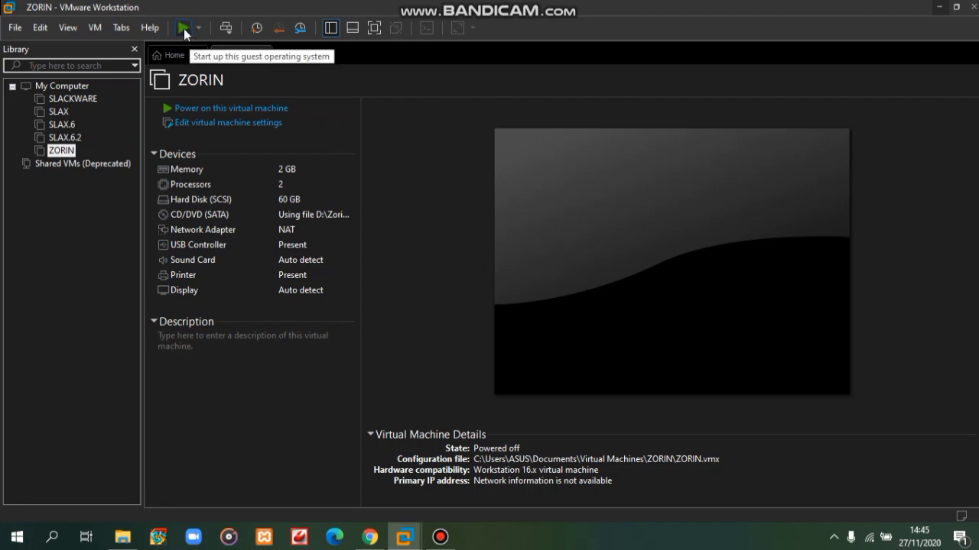
- Power on the ZORIN machine and dismiss the installation hint bar
left_click(183, 28)
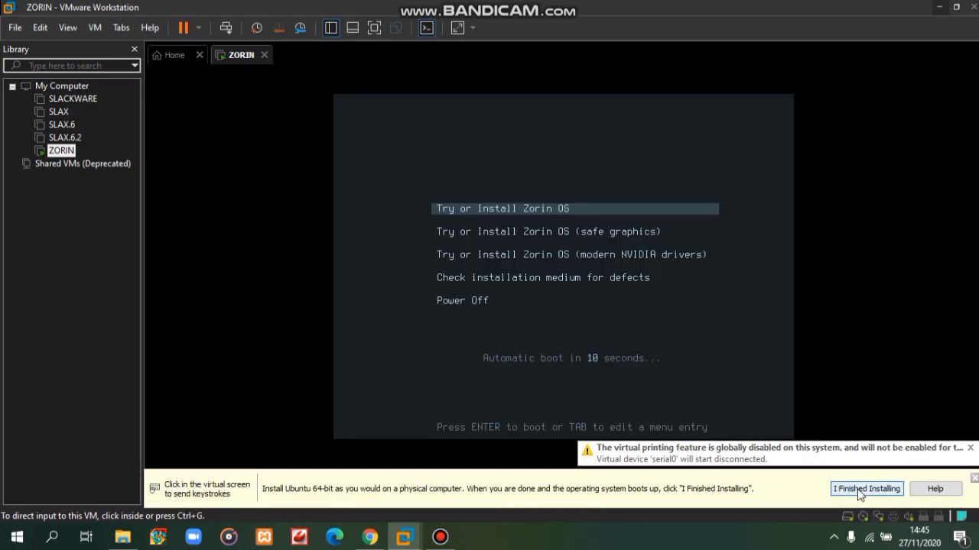
left_click(858, 489)
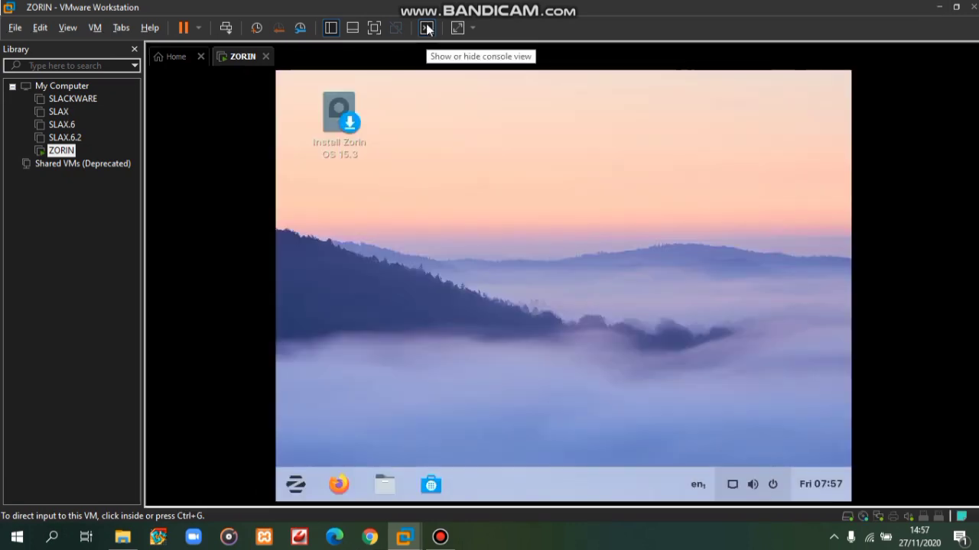
- Launch the Install Zorin OS 15.3 desktop icon inside the VM
left_click(373, 145)
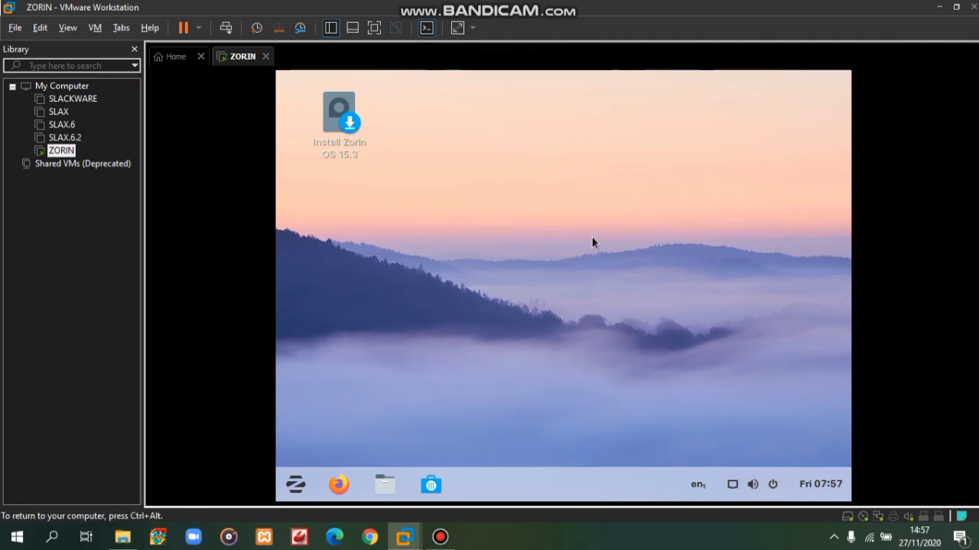
left_click(350, 128)
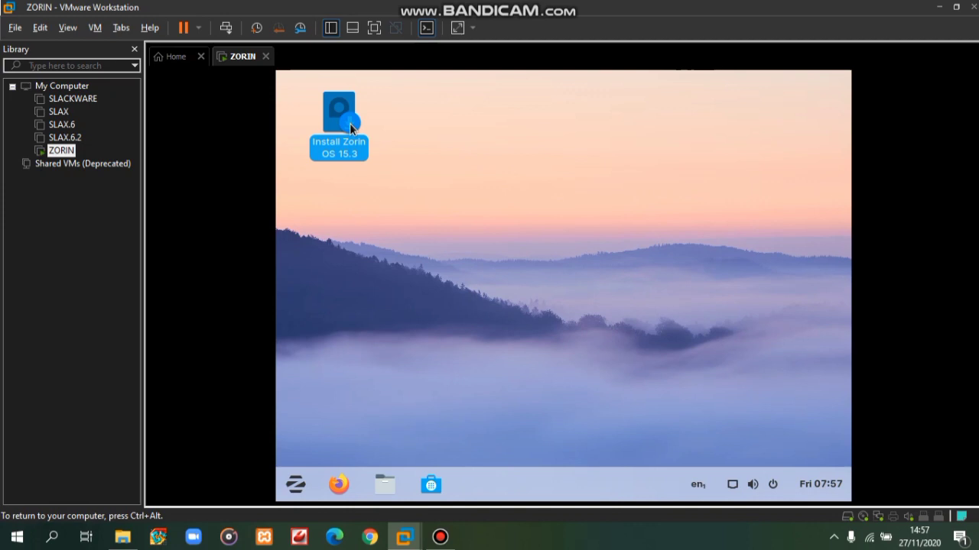
double_click(349, 125)
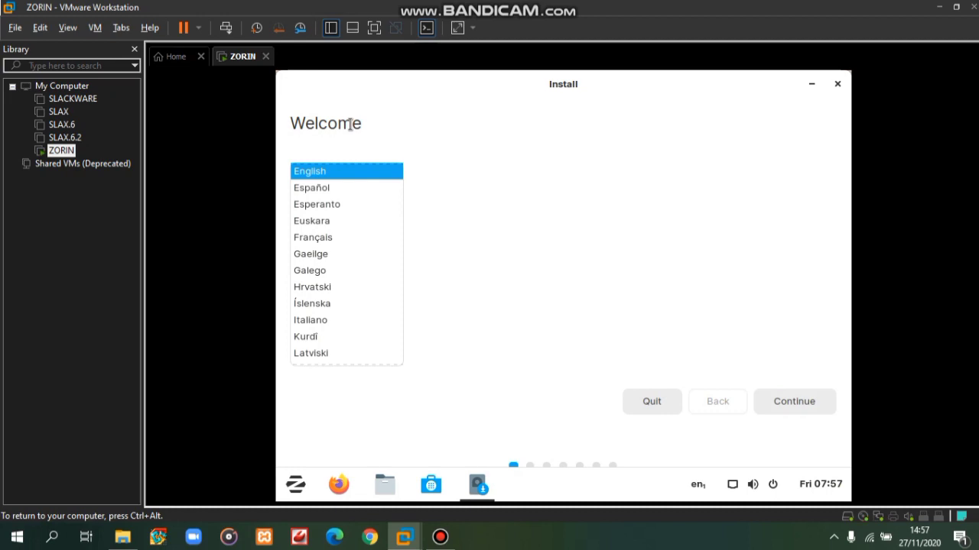
- Accept English, the English (US) keyboard, and default update and third-party options
left_click(800, 404)
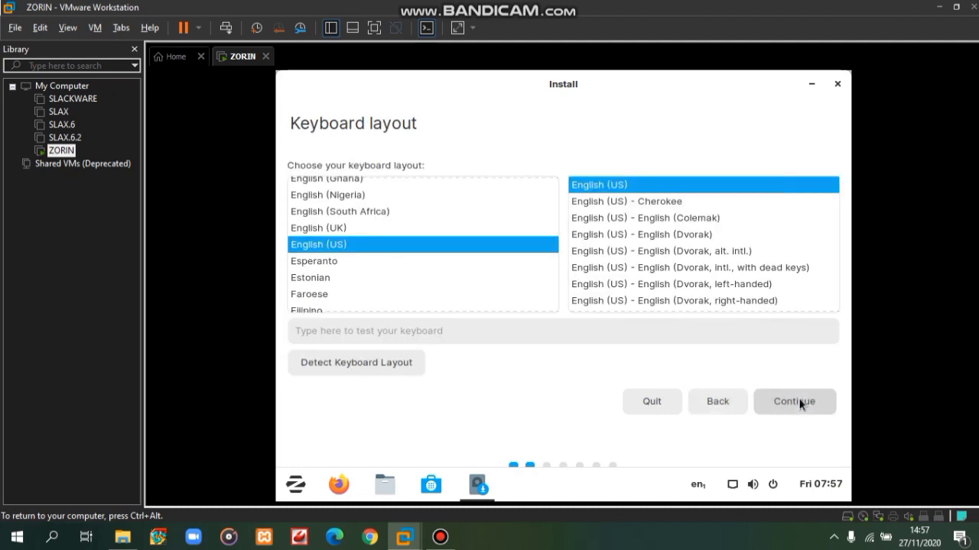
left_click(799, 401)
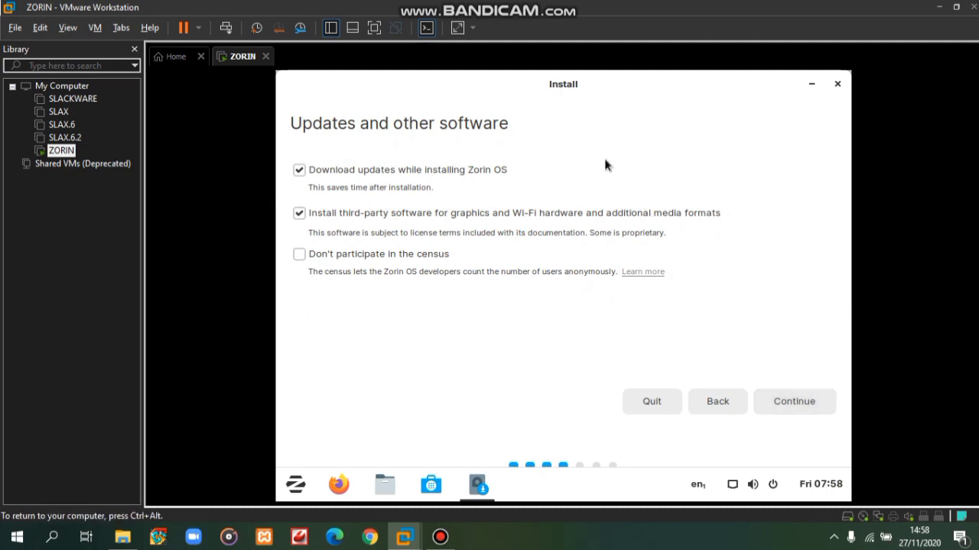
left_click(788, 396)
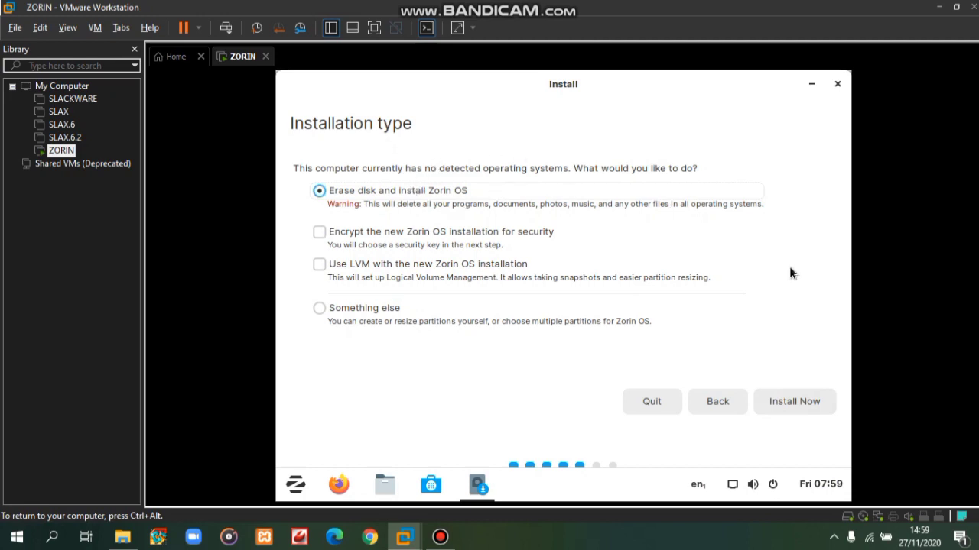
- Erase the disk for Zorin OS, confirm the partition changes, and accept Pontianak
left_click(802, 403)
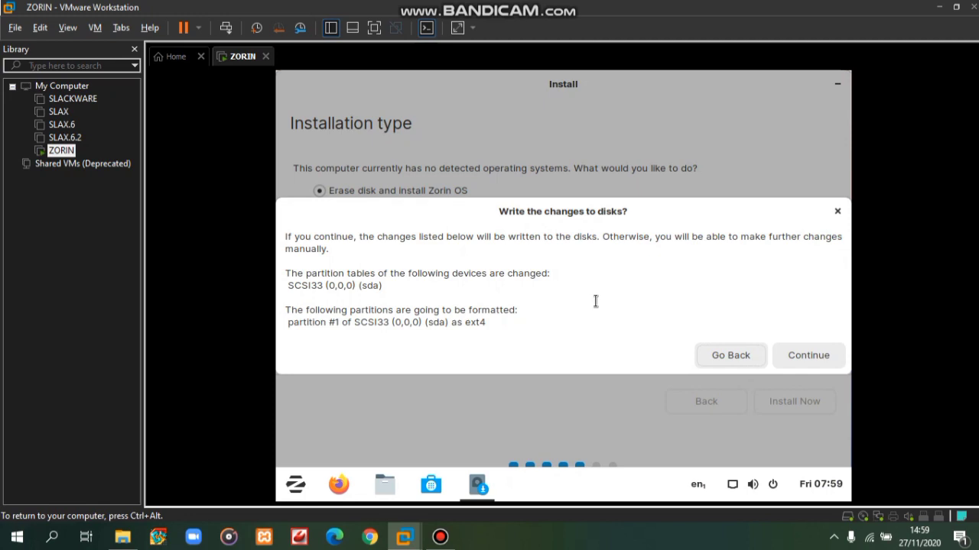
left_click(817, 353)
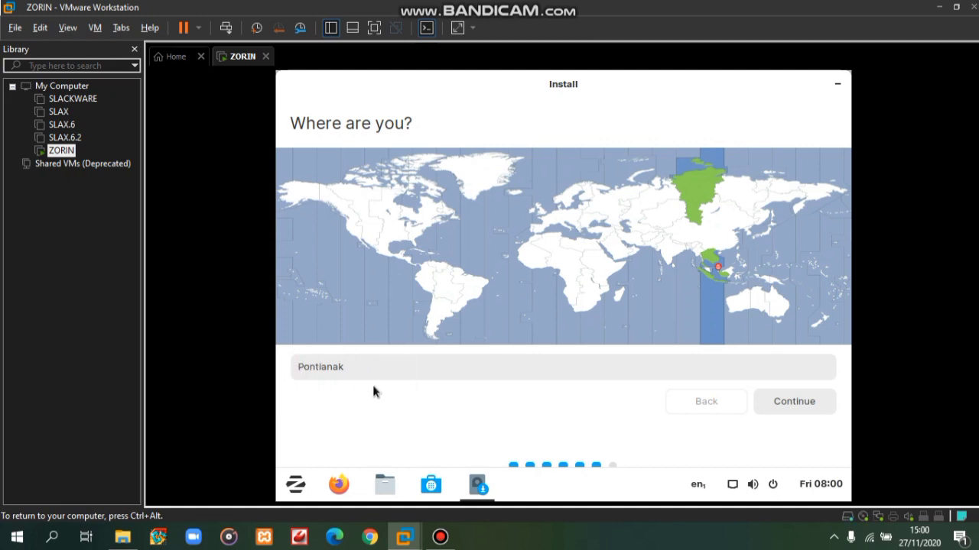
left_click(793, 400)
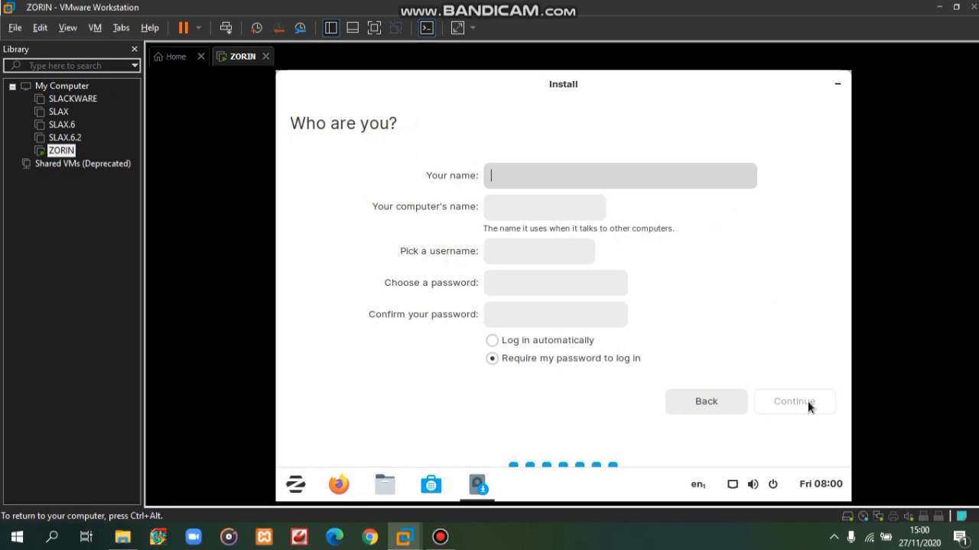
- Enter the account's name and replace the computer name with Zorin
type("K")
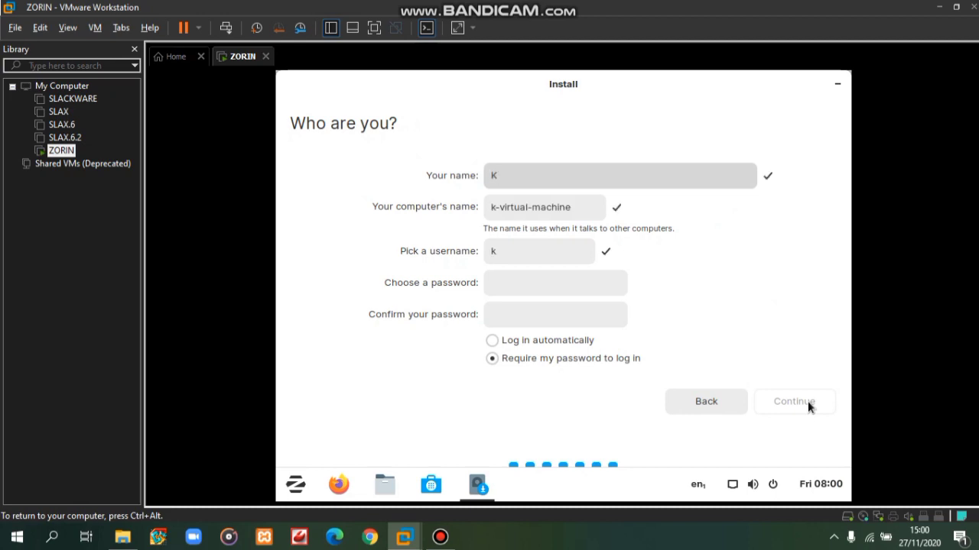
type("elompok")
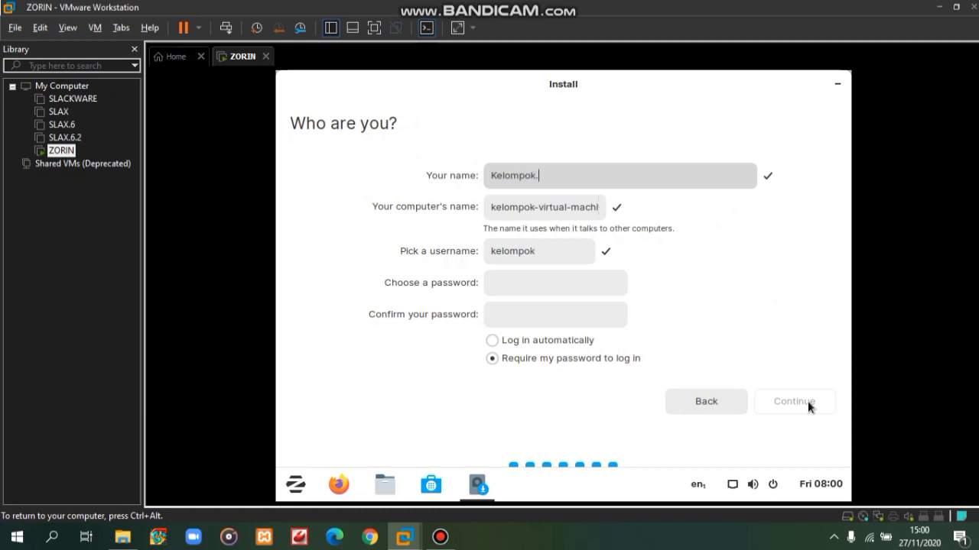
type(".6")
key("BackSpace")
type("06")
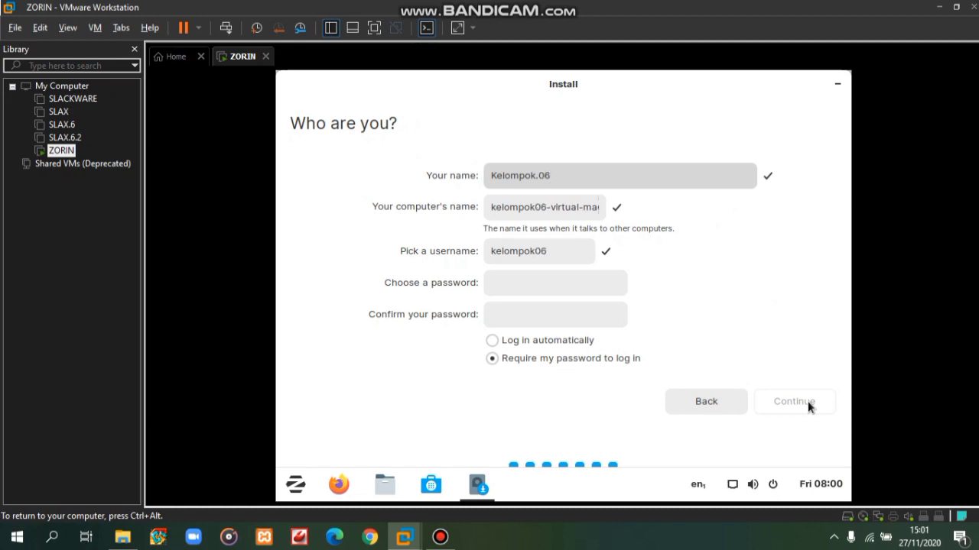
left_click(490, 207)
triple_click(490, 207)
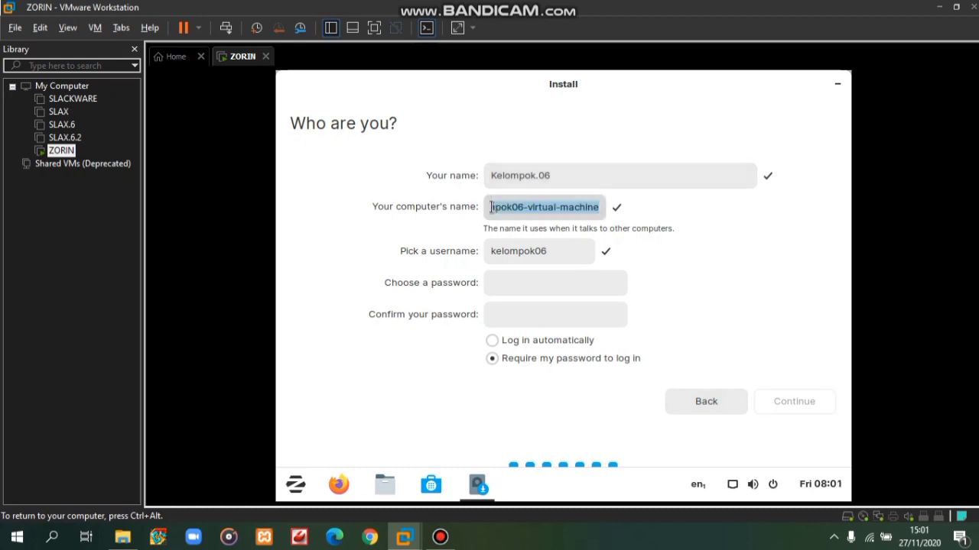
type("Zorin")
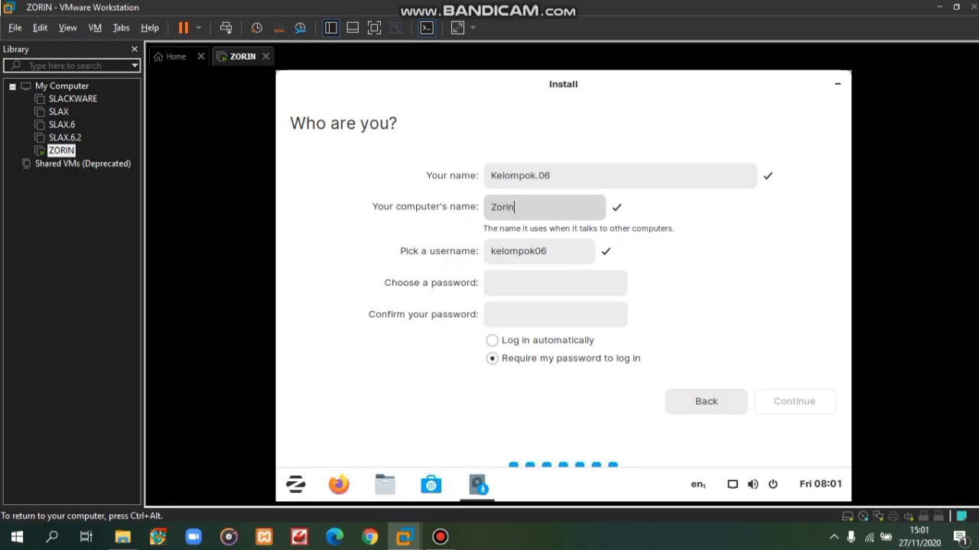
type(".")
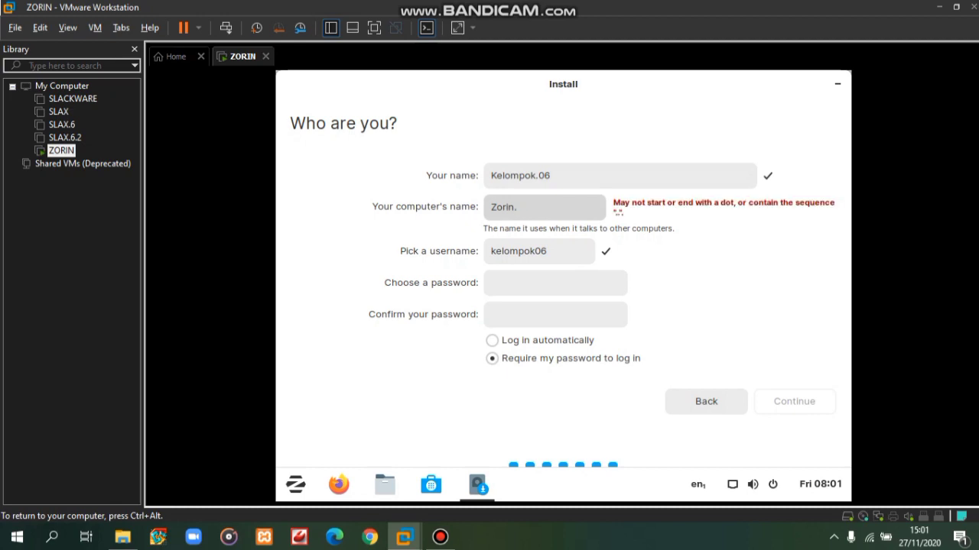
key("BackSpace")
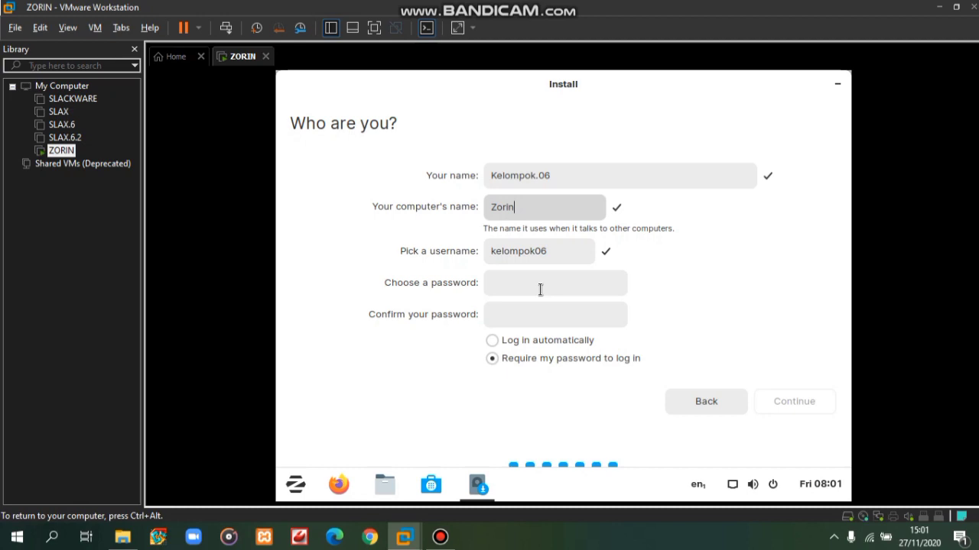
- Enter and confirm the account password, then continue to start the installation
left_click(540, 290)
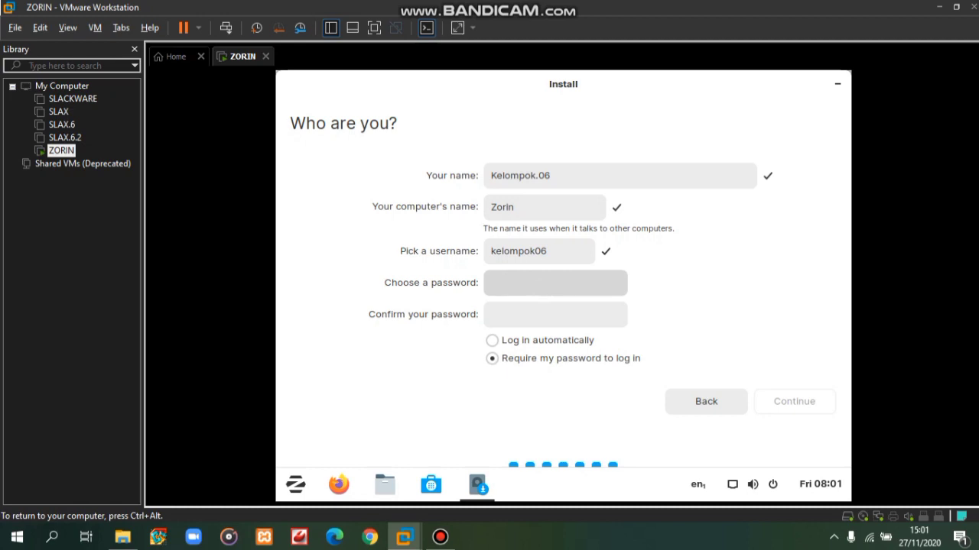
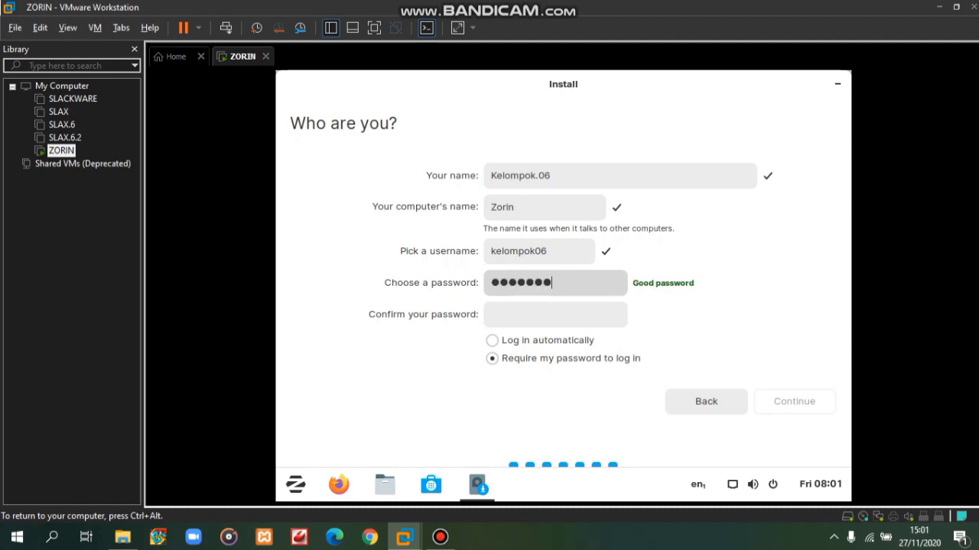
left_click(539, 317)
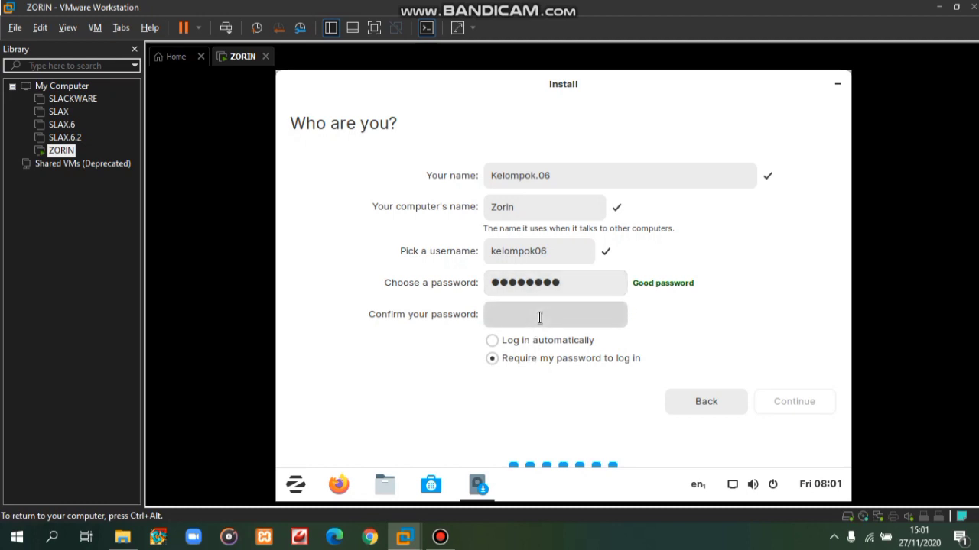
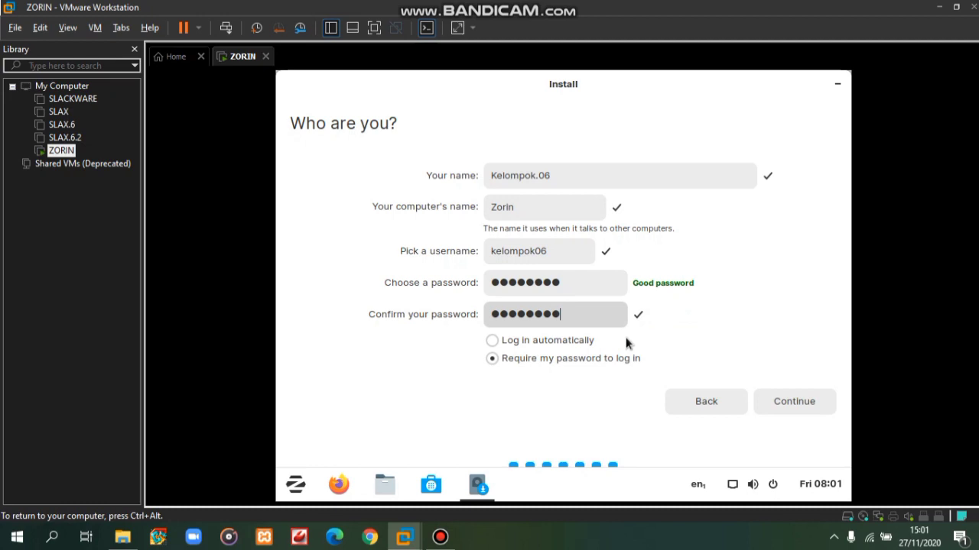
key("Tab")
left_click(802, 400)
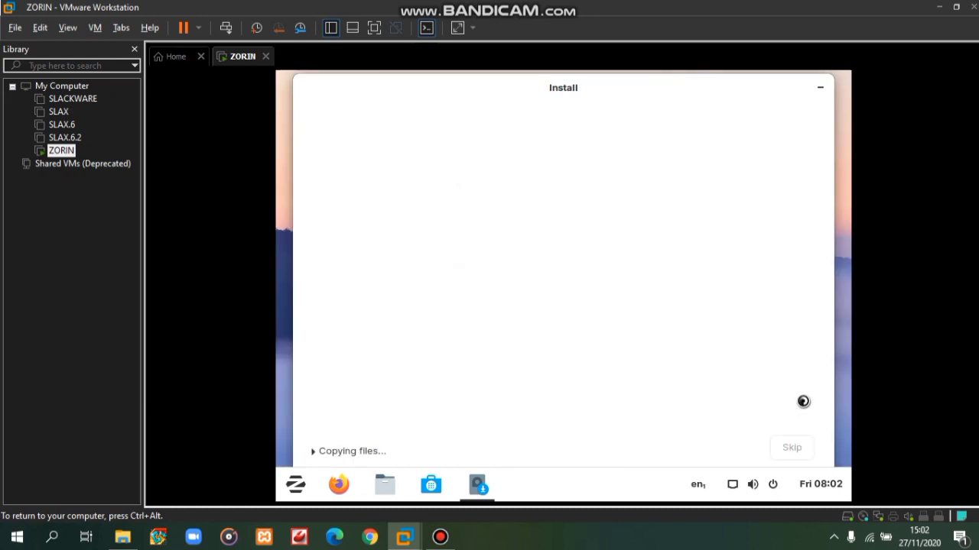
- Once installation completes, restart the VM into the installed Zorin OS
mouse_move(478, 496)
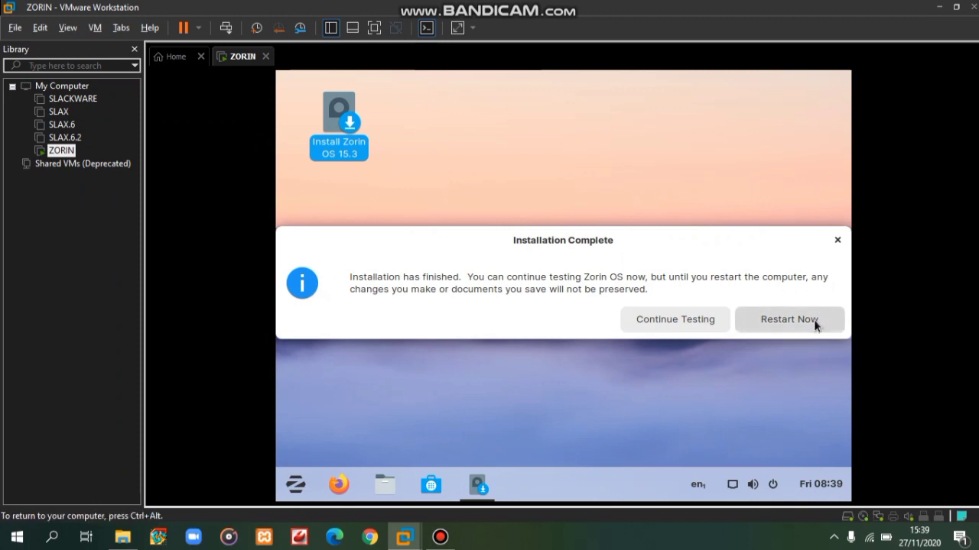
left_click(813, 320)
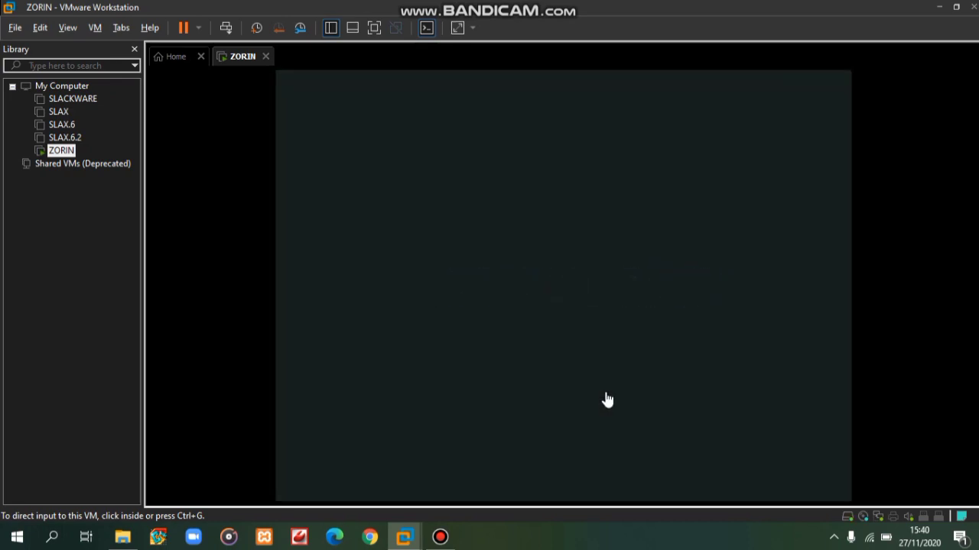
- Choose the user account on the login screen and sign in with its password
left_click(607, 400)
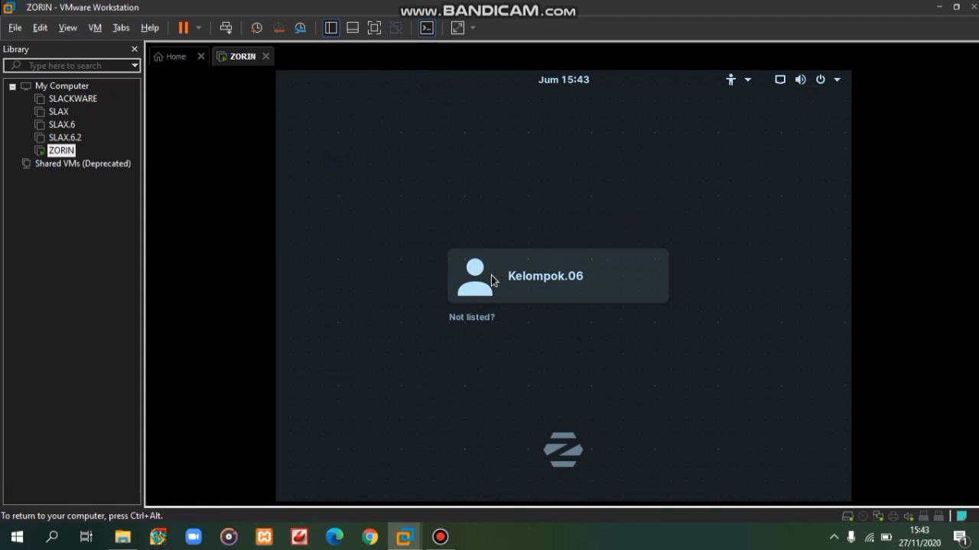
left_click(536, 281)
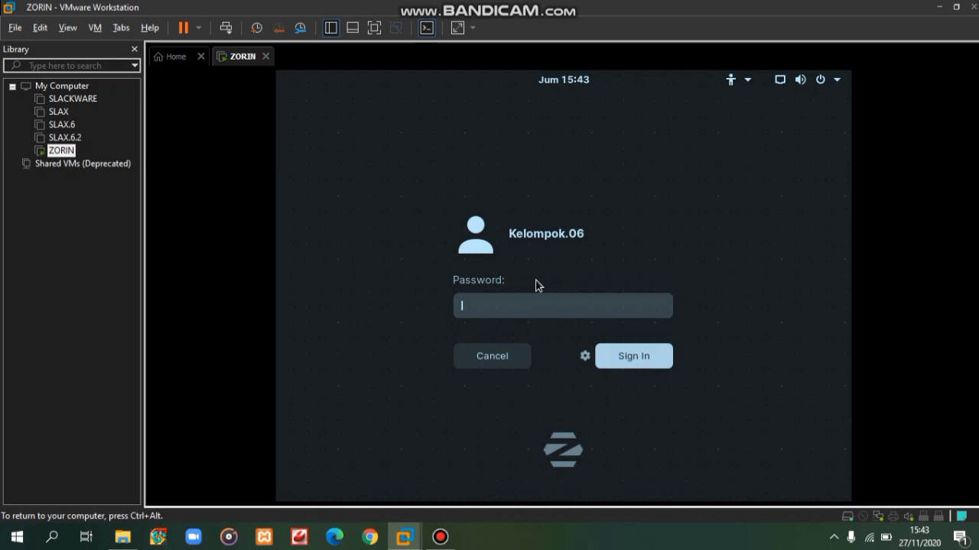
type("••")
key("BackSpace")
key("BackSpace")
type("••••••••")
left_click(650, 362)
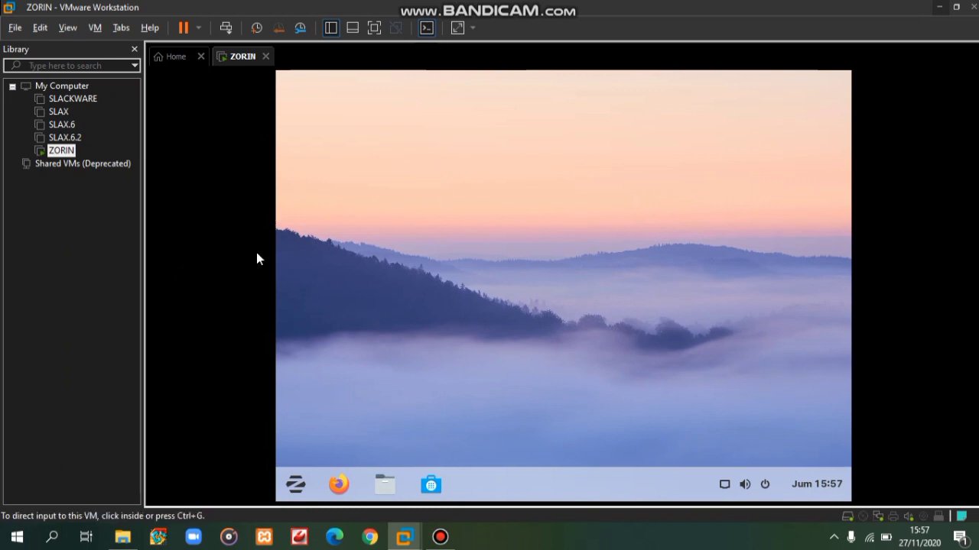
- Launch Terminal by searching 'ter' in the Zorin menu
left_click(296, 484)
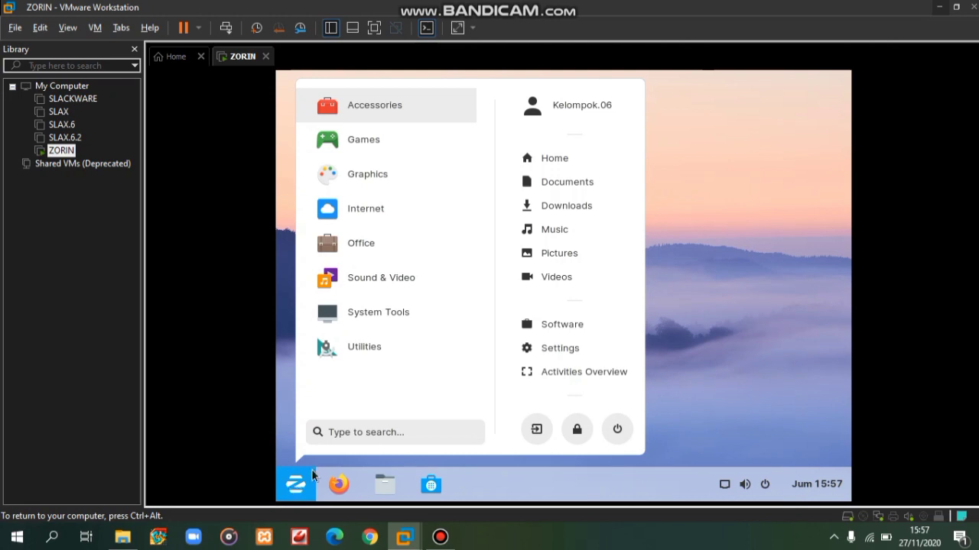
left_click(368, 434)
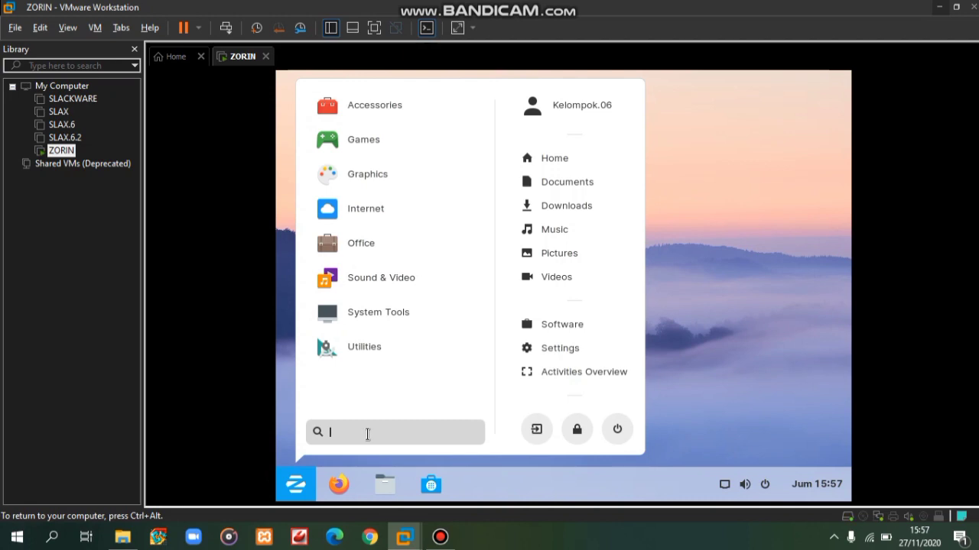
type("ter")
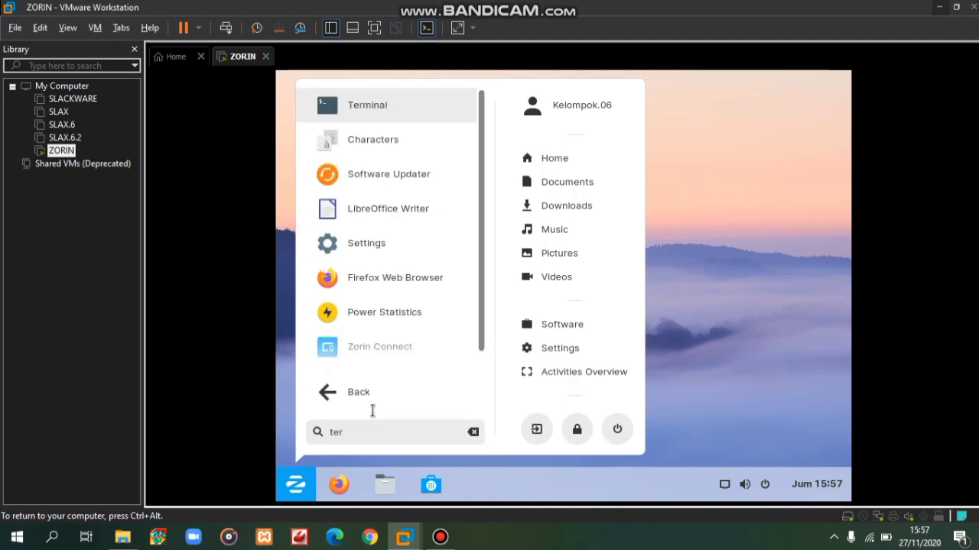
left_click(370, 109)
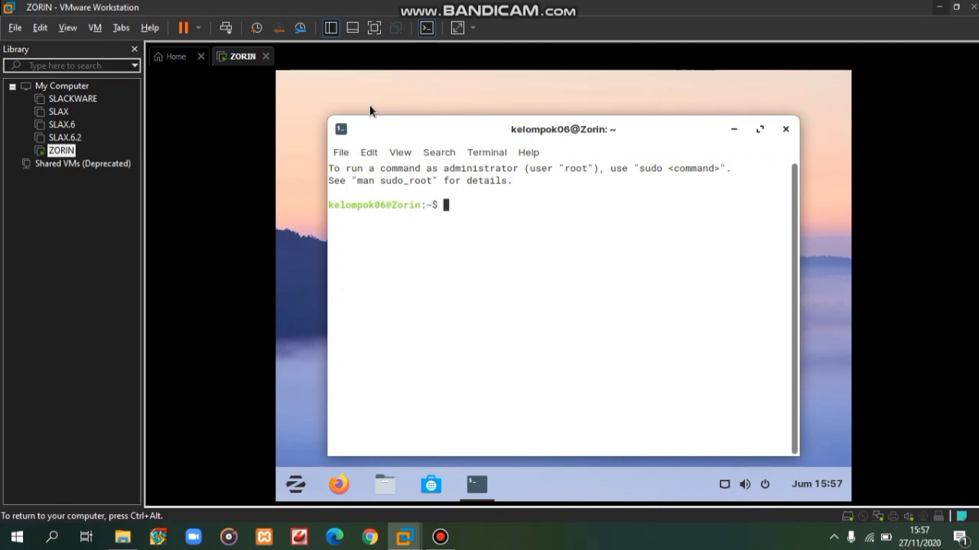
- Run ls, ls -al and ping in the terminal
type("ls")
key("Return")
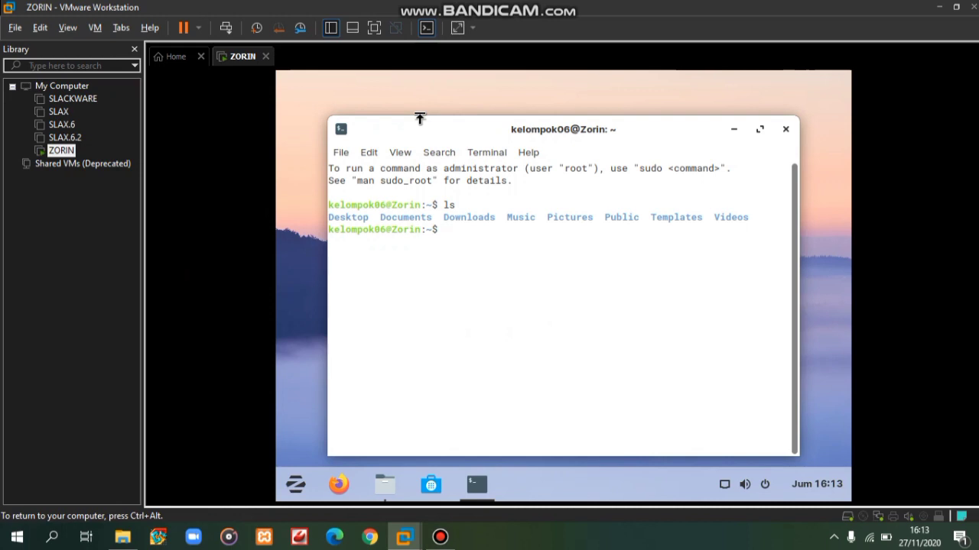
type("ls -al")
key("Return")
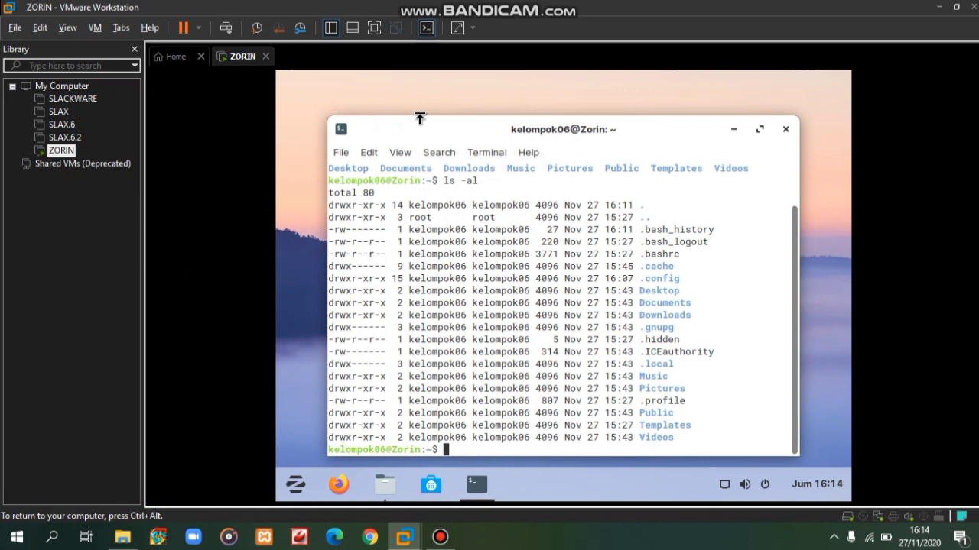
type("ping")
key("Return")
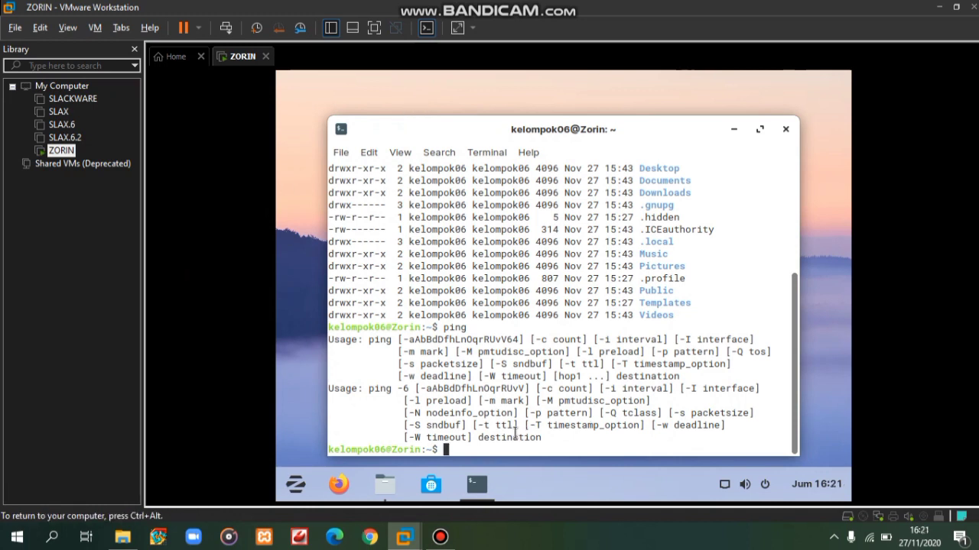
- Run cat > file06, type 'Hello, this is kelompok 6 kelas 12.3D.30', and release input to the host
type("cat > file06")
key("Return")
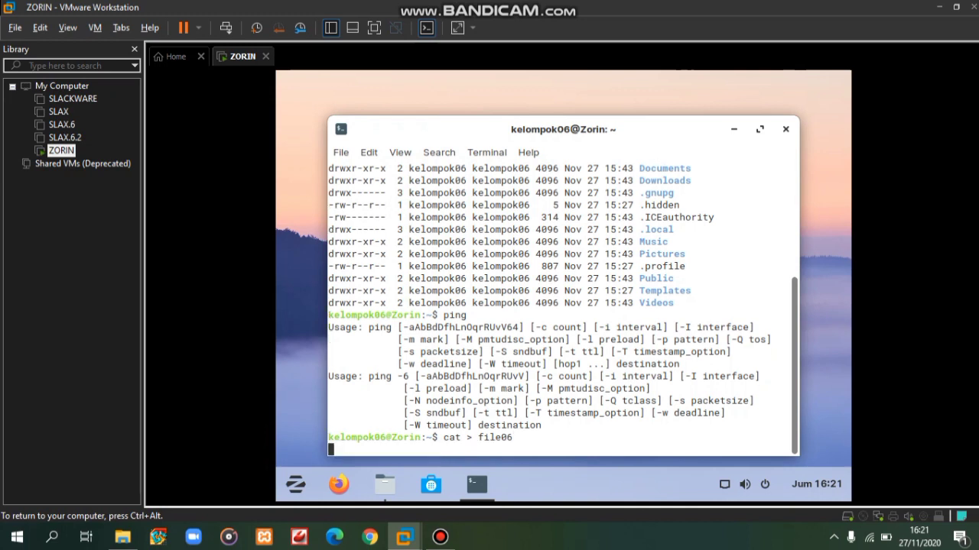
type("Hello, this i")
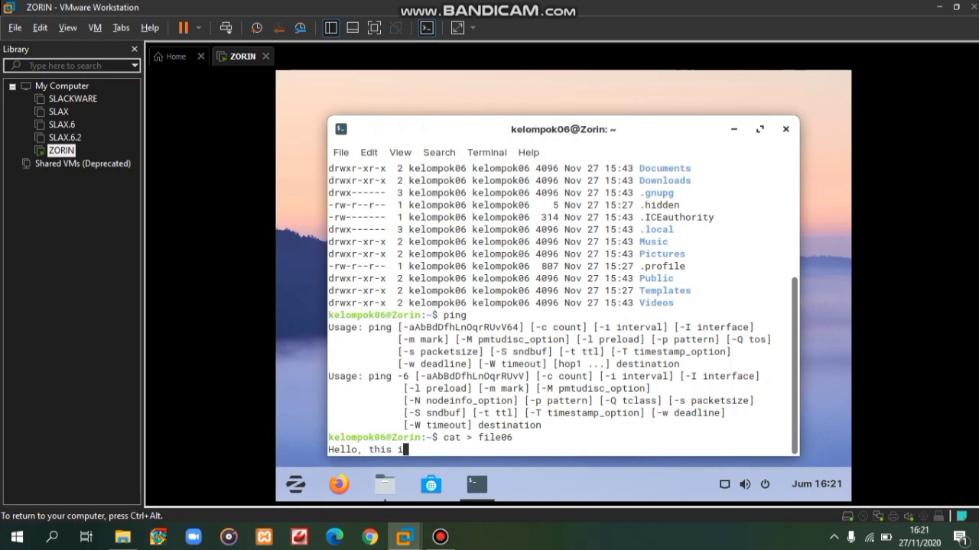
type("s kelompok 6 kelas ")
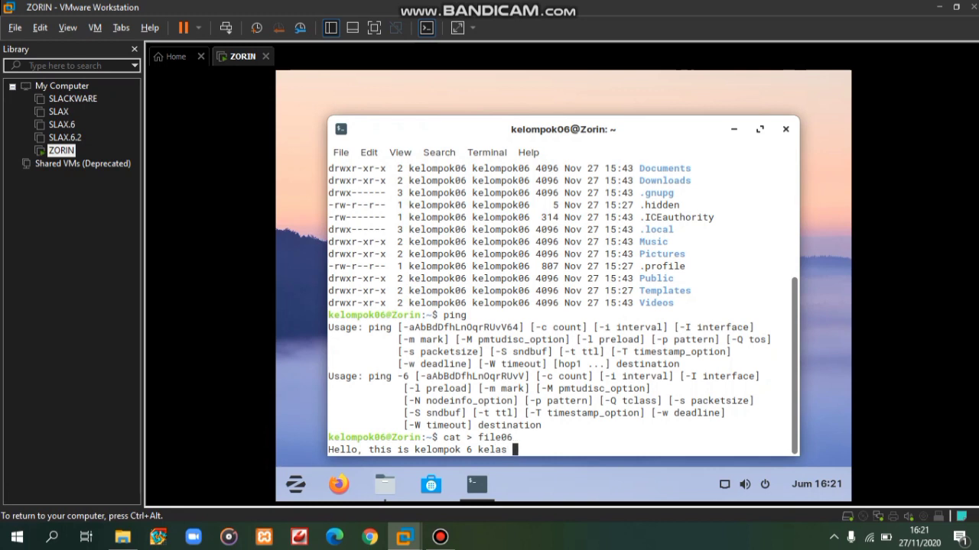
type("12.3D.30")
key("ctrl+alt")
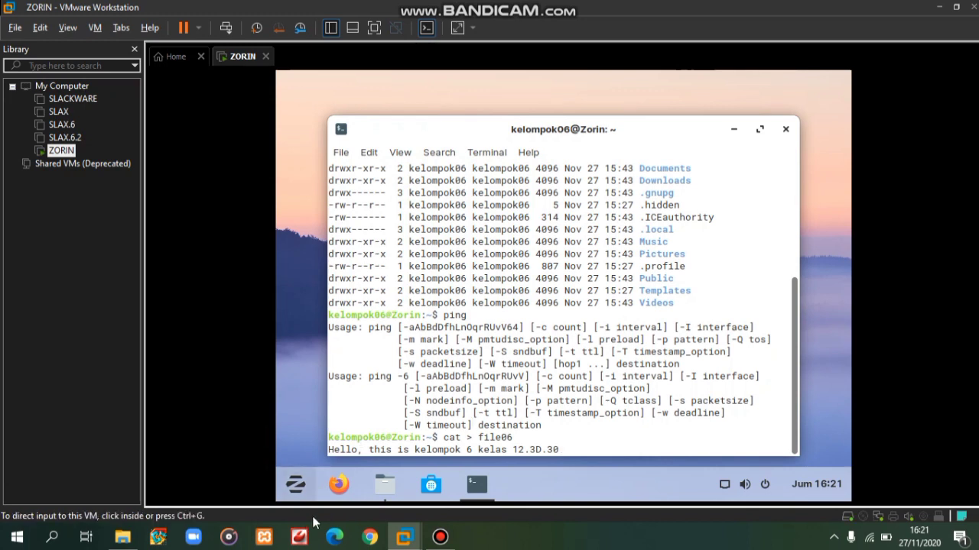
- Open file06 from the Home folder to check its text, then close it and return to Terminal
mouse_move(378, 485)
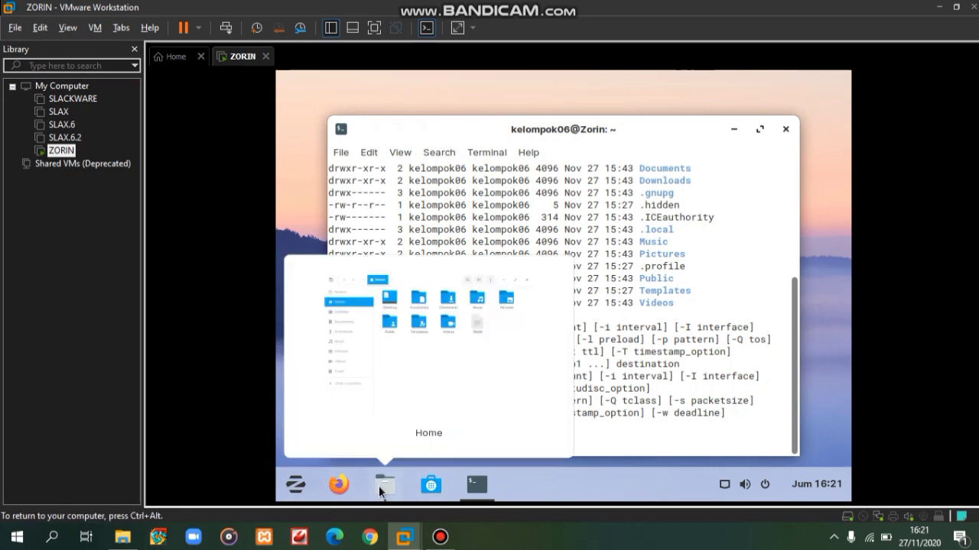
left_click(451, 352)
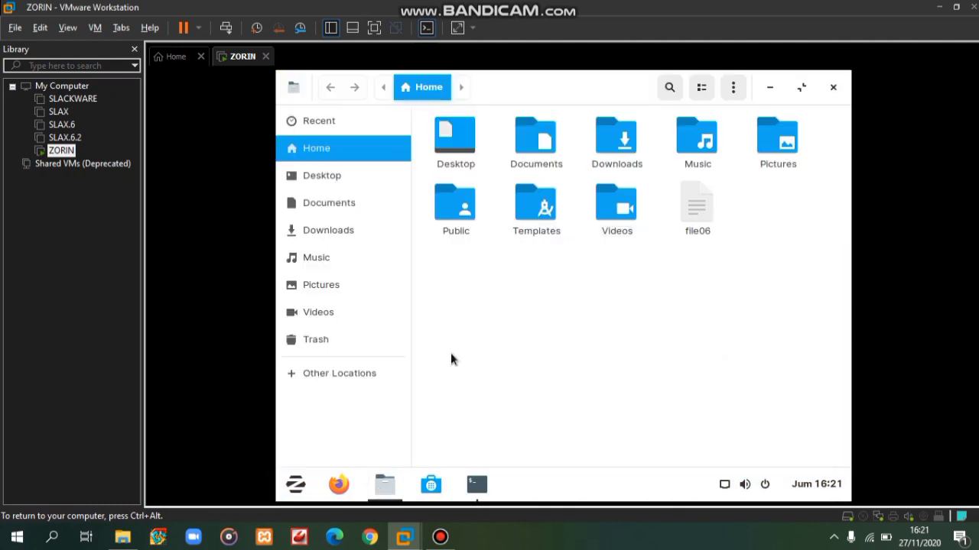
left_click(707, 205)
double_click(705, 203)
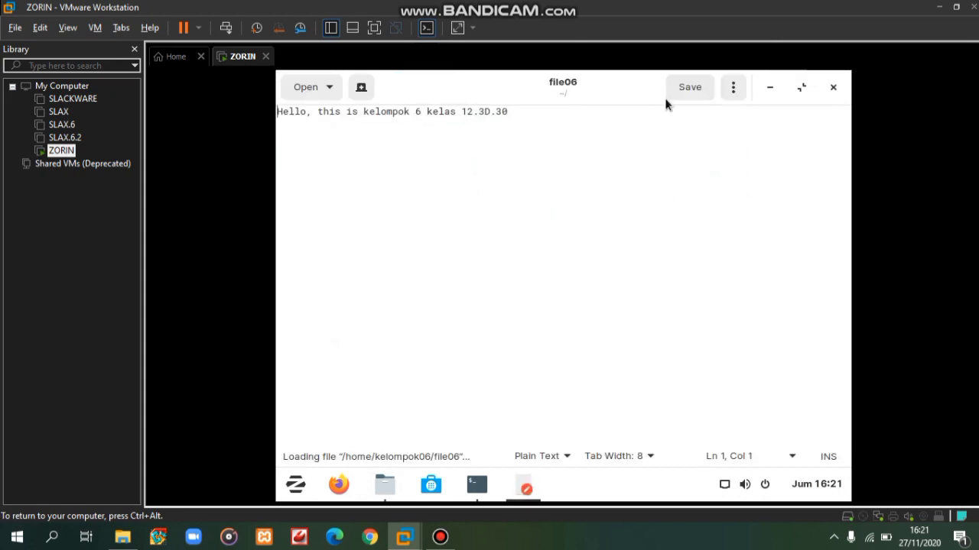
left_click(834, 87)
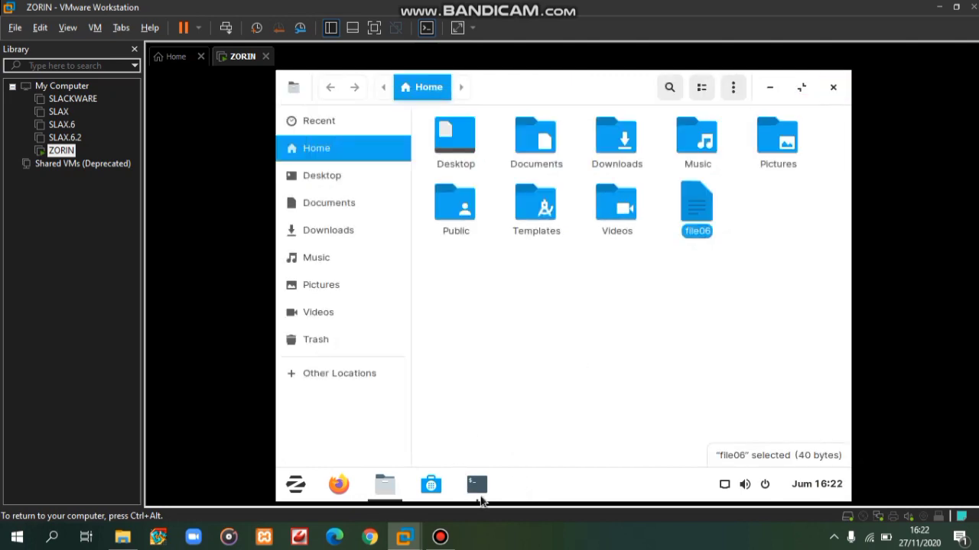
left_click(477, 487)
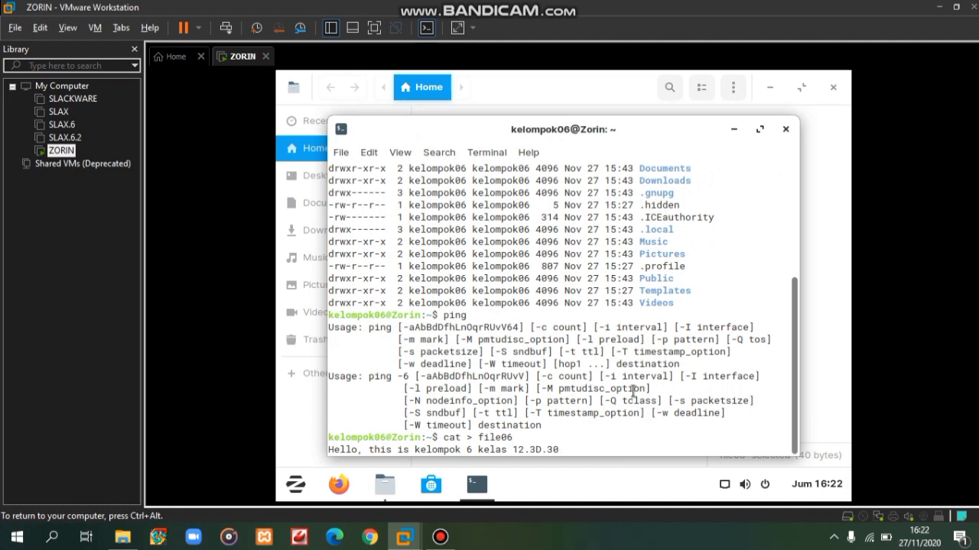
- End the cat input with Ctrl+D and rename file06 to kelompok6 using mv
key("Return")
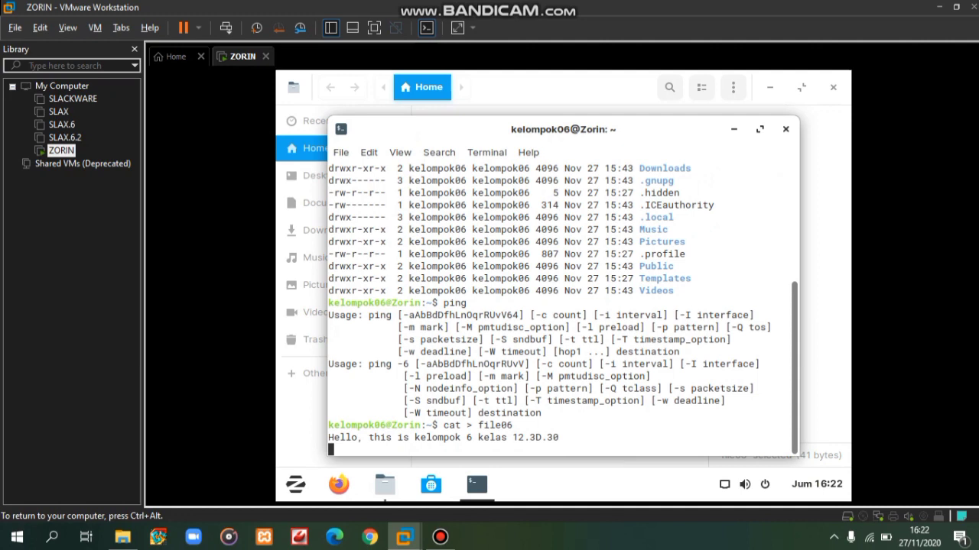
key("ctrl+d")
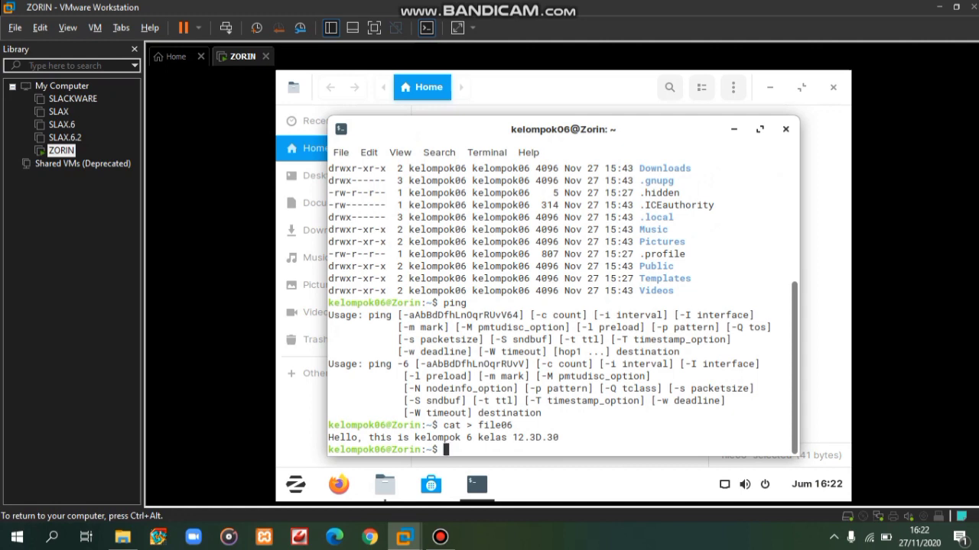
type("mv file06 kelom")
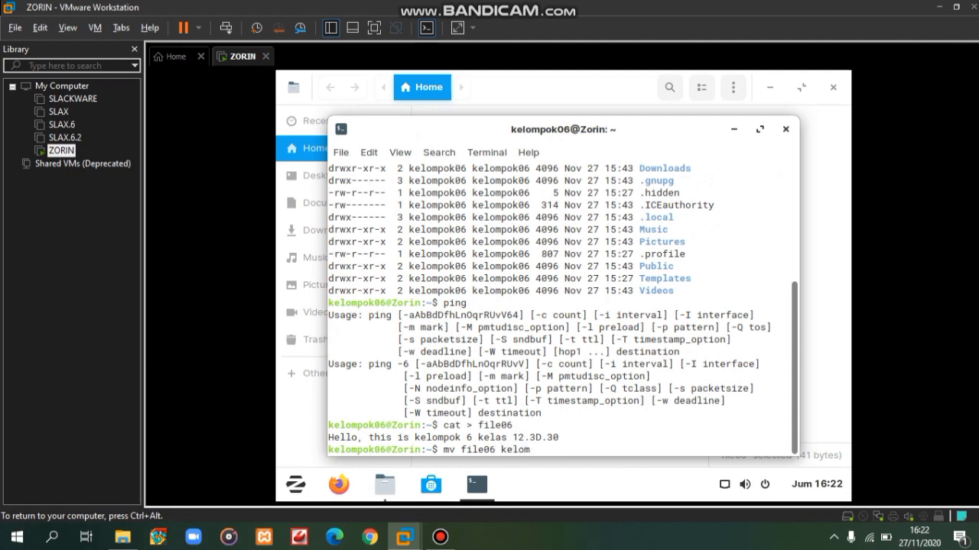
type("pok6")
key("Return")
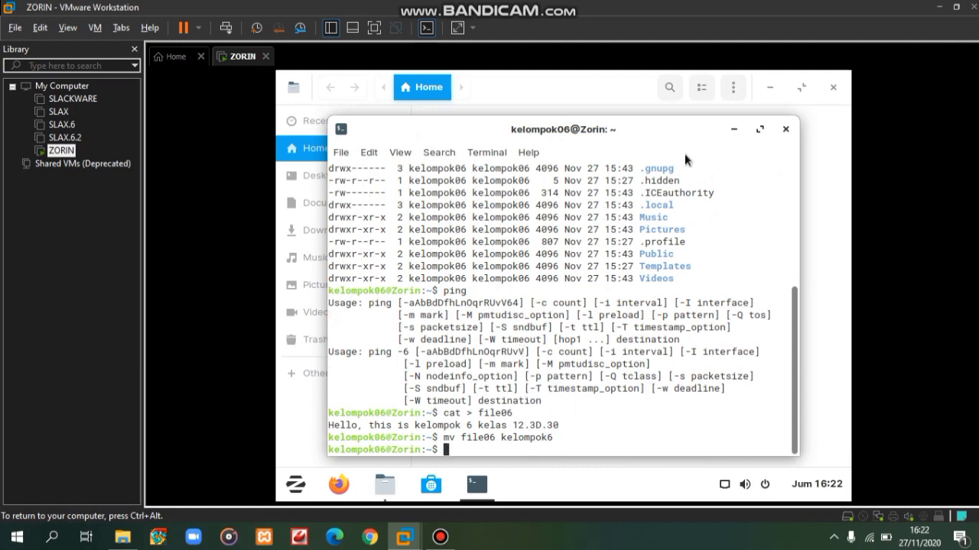
- Minimize the terminal and select kelompok6 in the Home folder
left_click(735, 129)
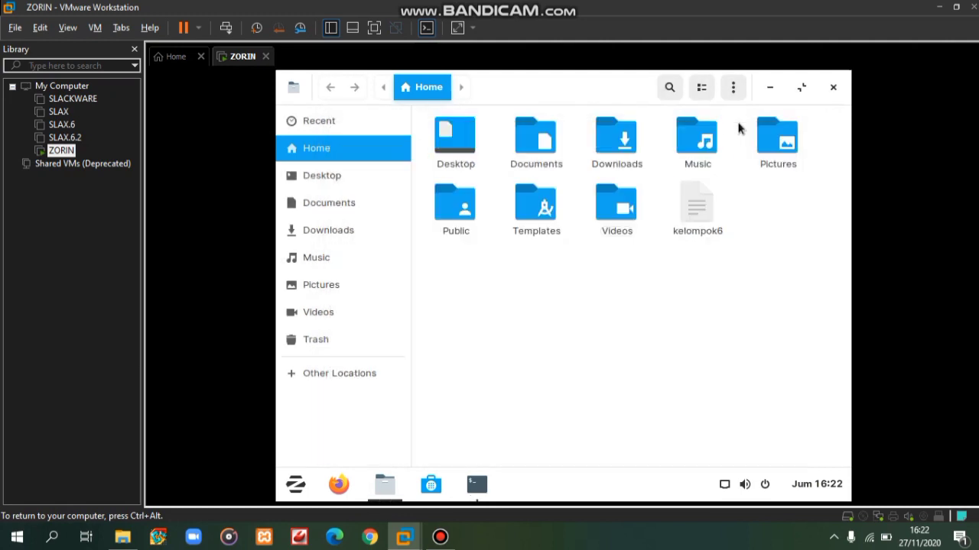
left_click(705, 209)
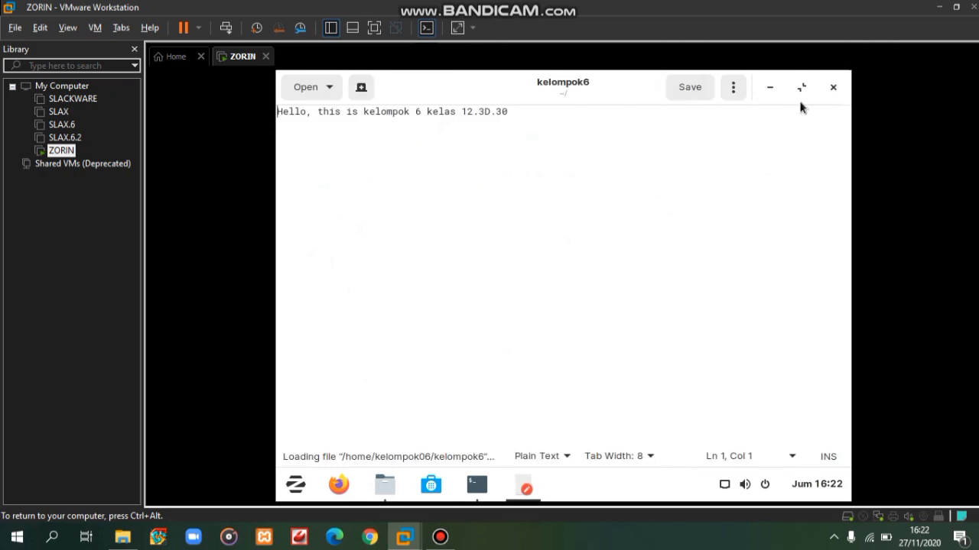
- Close the editor, then in Terminal delete kelompok6 with rm and run uname
left_click(833, 87)
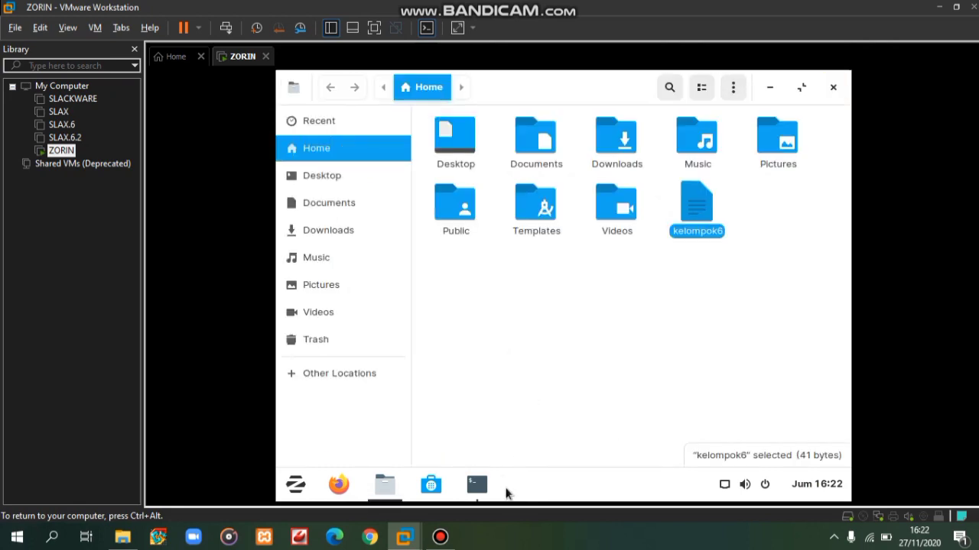
left_click(473, 487)
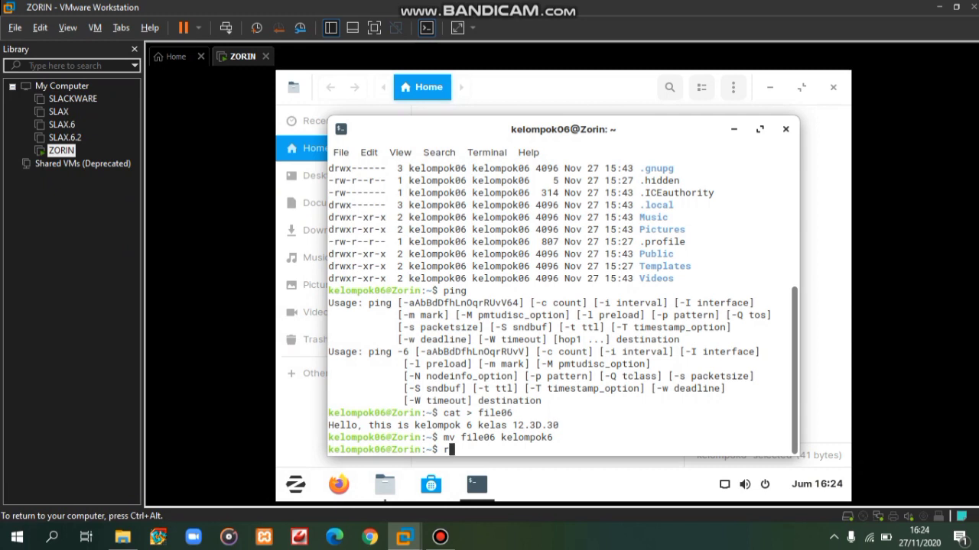
type("m kelompok")
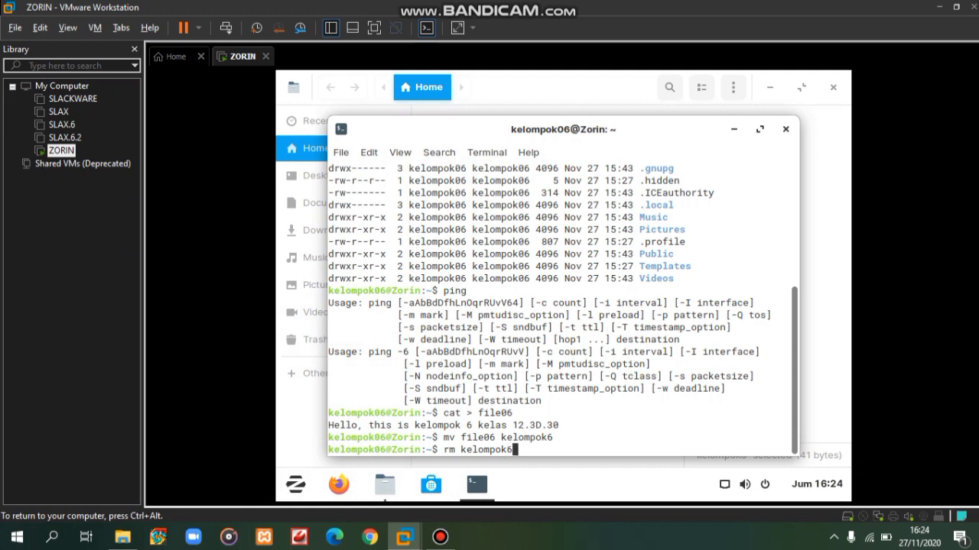
type("6")
key("Return")
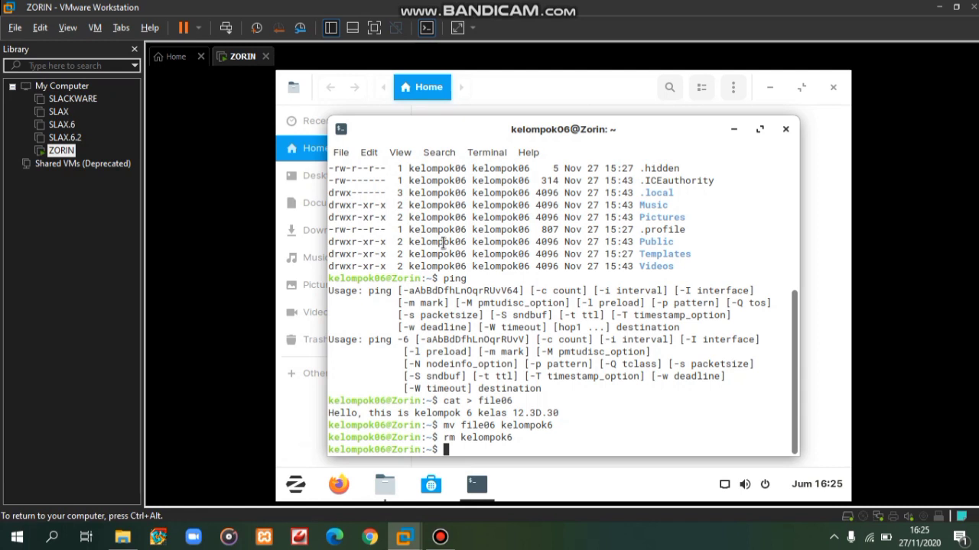
type("uname")
key("Return")
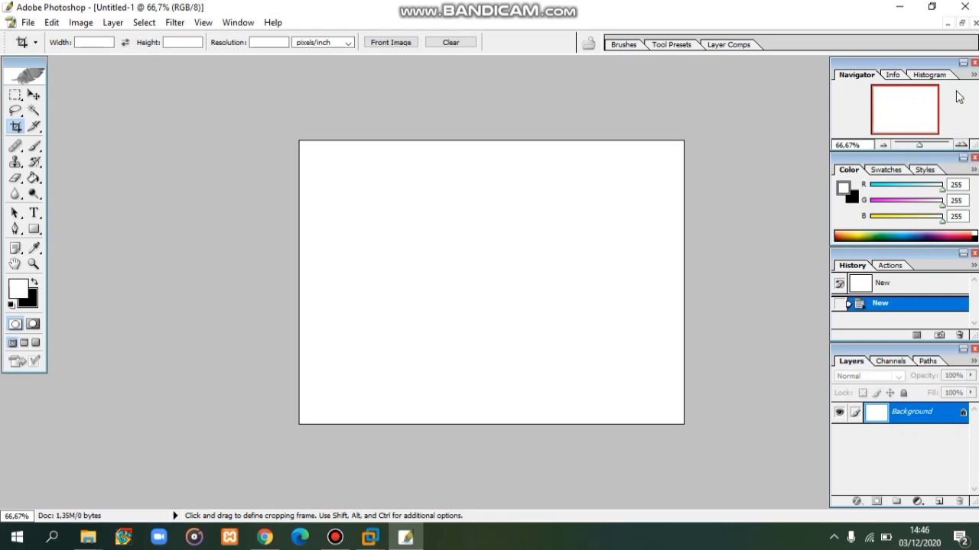
- Close the old Untitled-1 and create a new blank white 800 × 591 pixel document
left_click(975, 23)
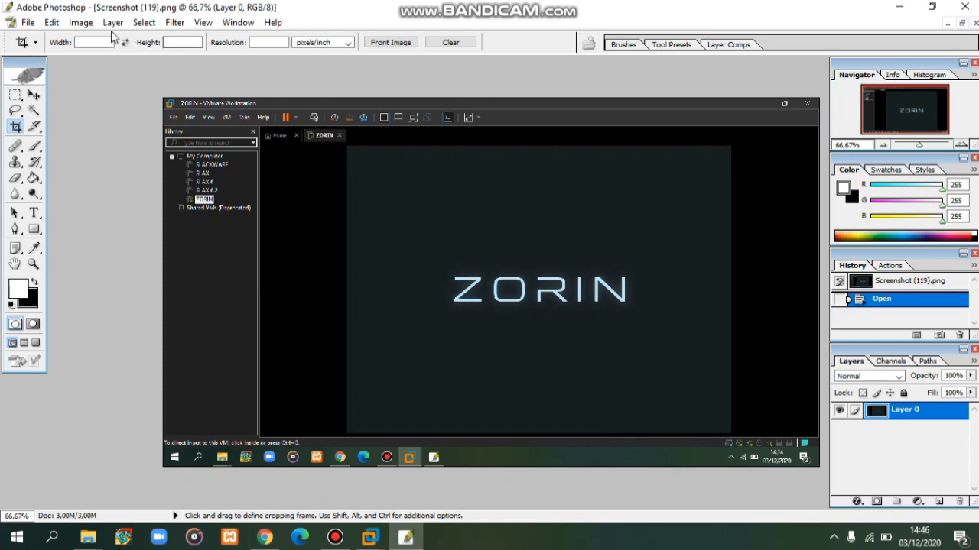
left_click(29, 23)
left_click(44, 37)
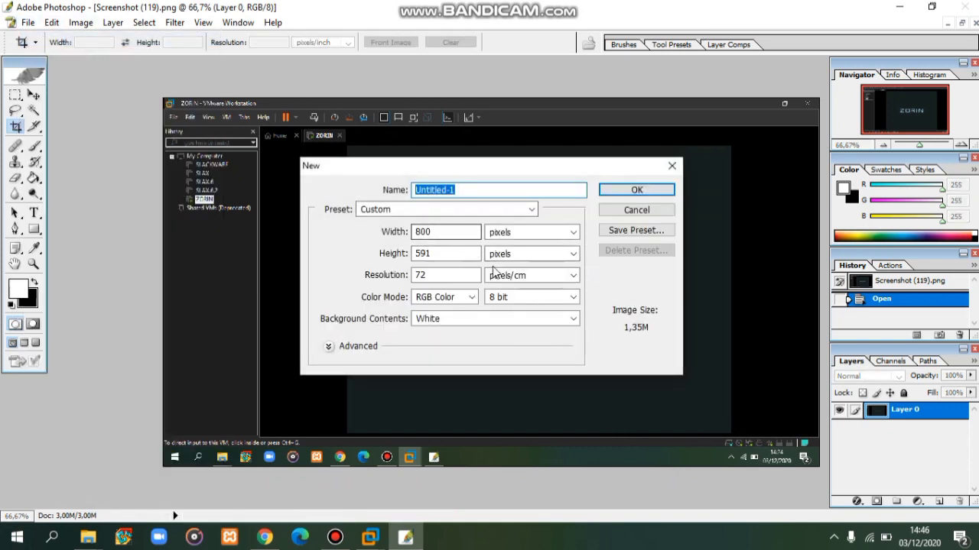
left_click(467, 234)
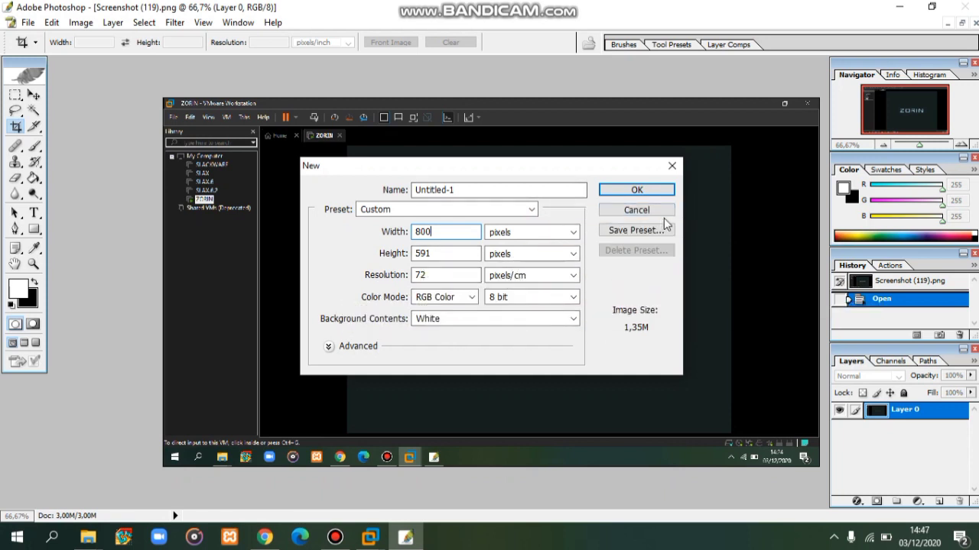
left_click(651, 191)
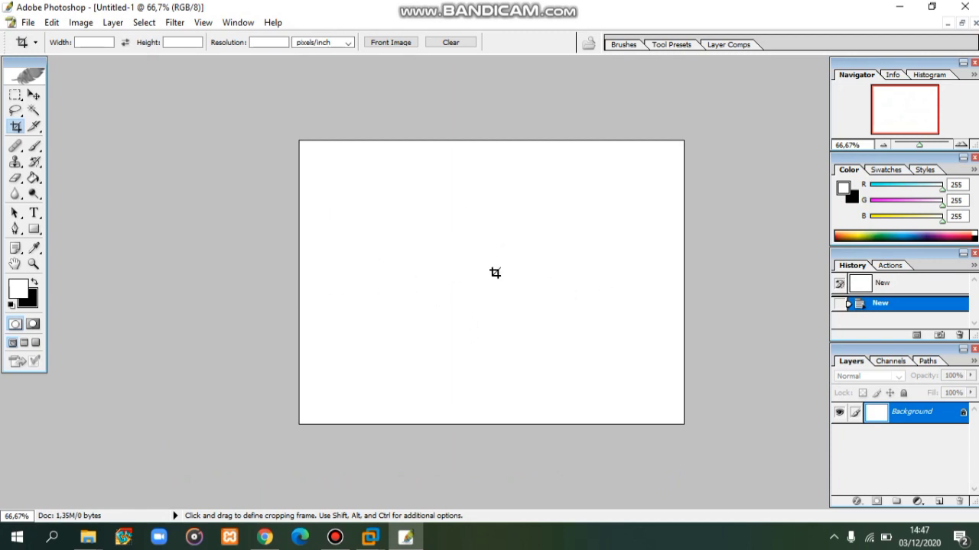
left_click(29, 22)
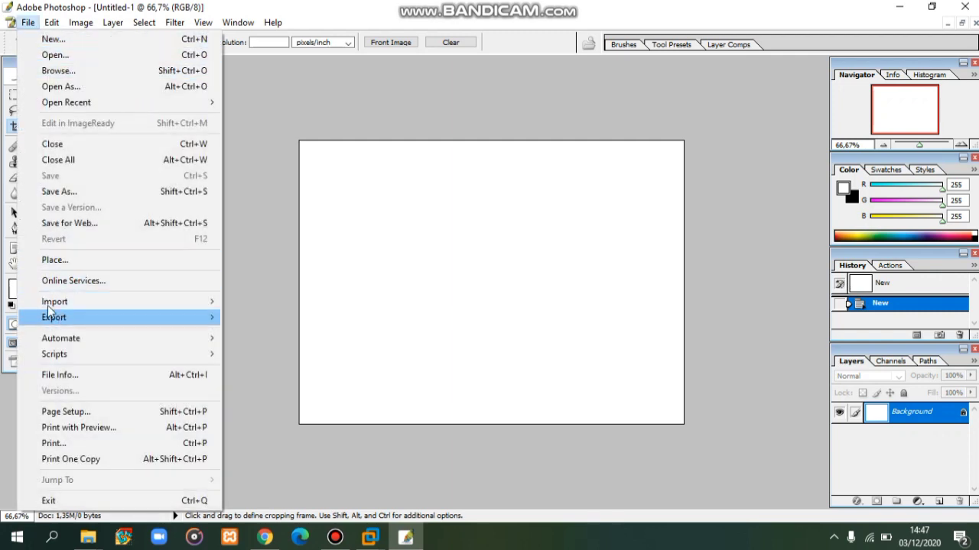
- Open the images (9).jpeg blue gradient in a floating window and convert its Background into Layer 0
left_click(67, 56)
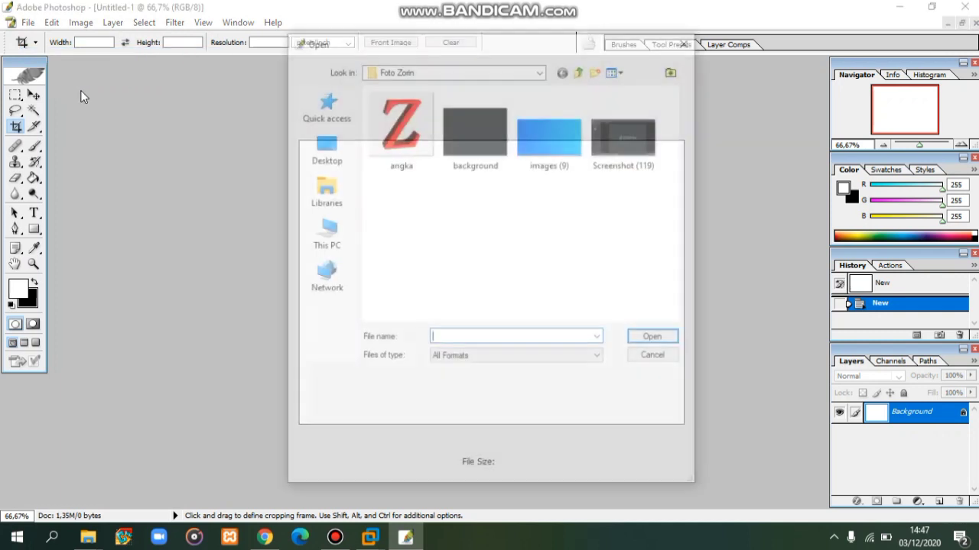
left_click(552, 139)
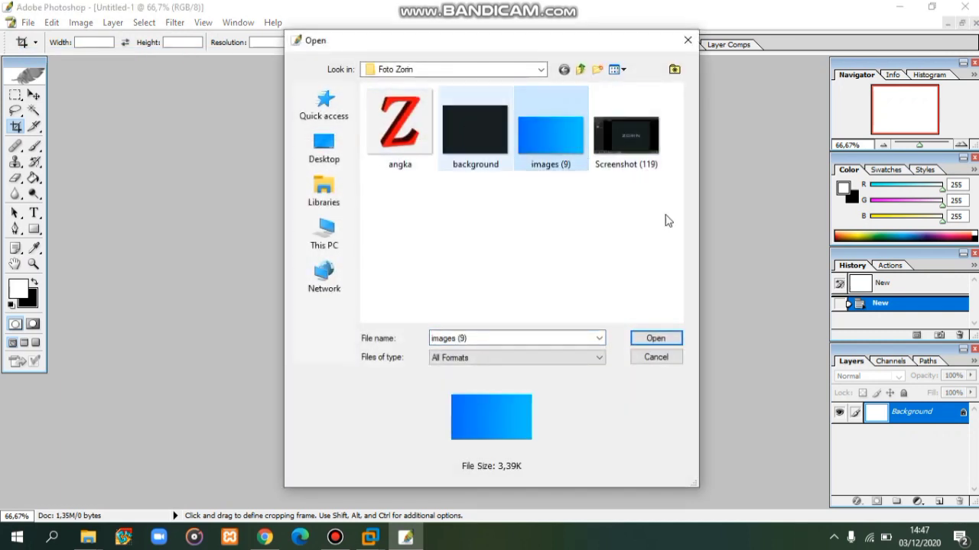
left_click(662, 339)
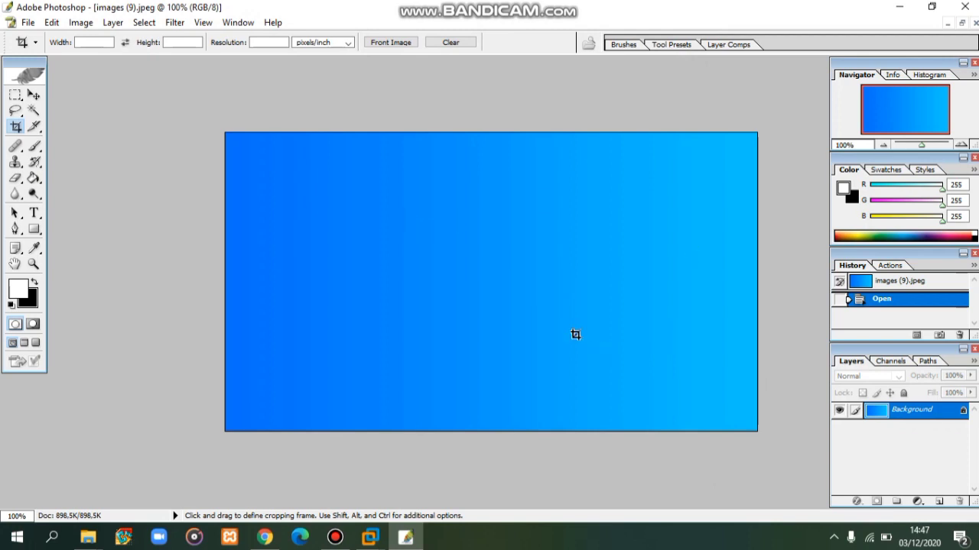
left_click(962, 23)
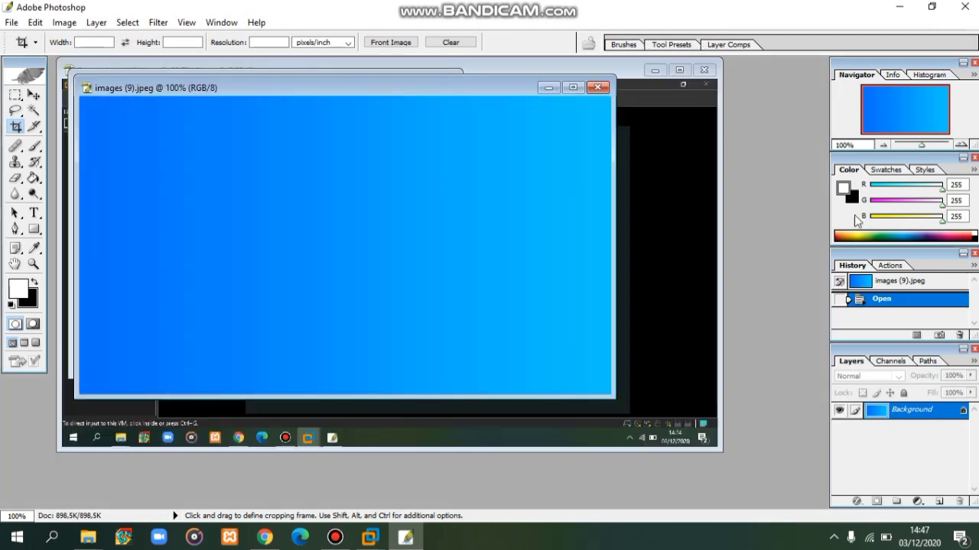
left_click_drag(515, 84, 734, 89)
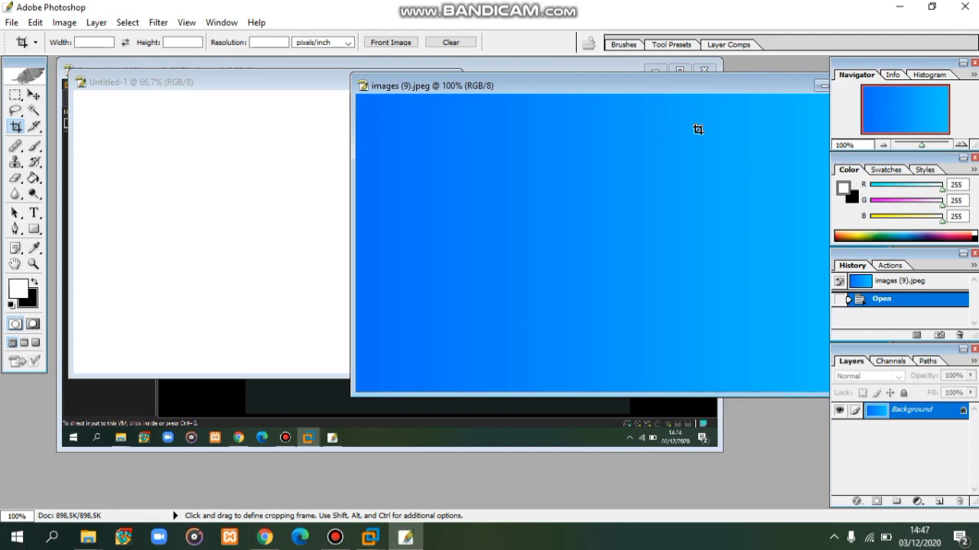
left_click_drag(666, 93, 617, 96)
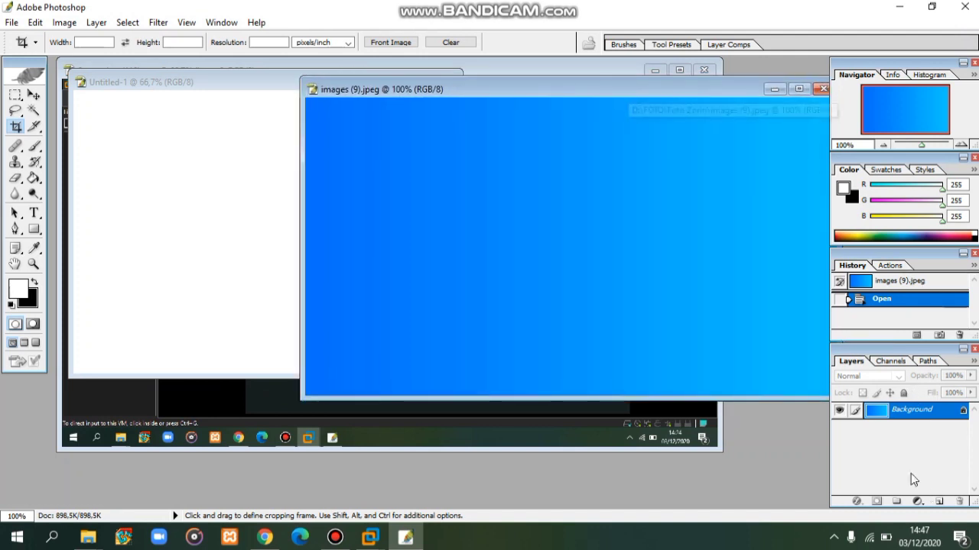
double_click(912, 410)
key("Return")
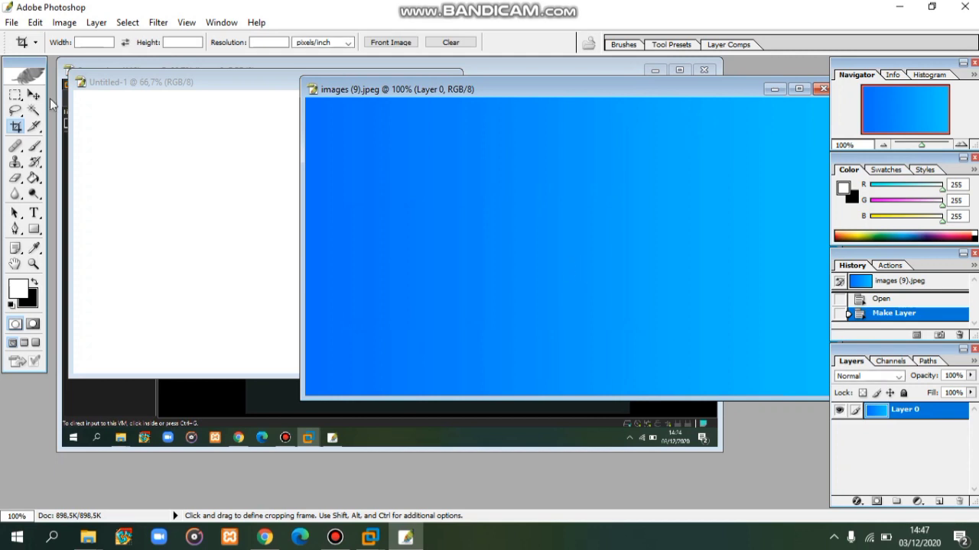
- Drag the gradient into Untitled-1 as Layer 1, close the gradient image unsaved, and maximize Untitled-1
left_click(34, 94)
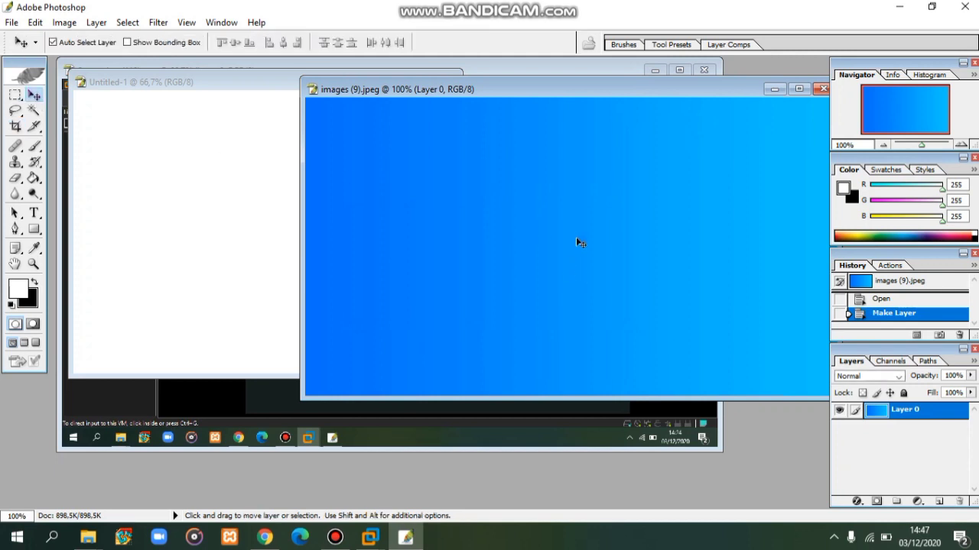
left_click(703, 69)
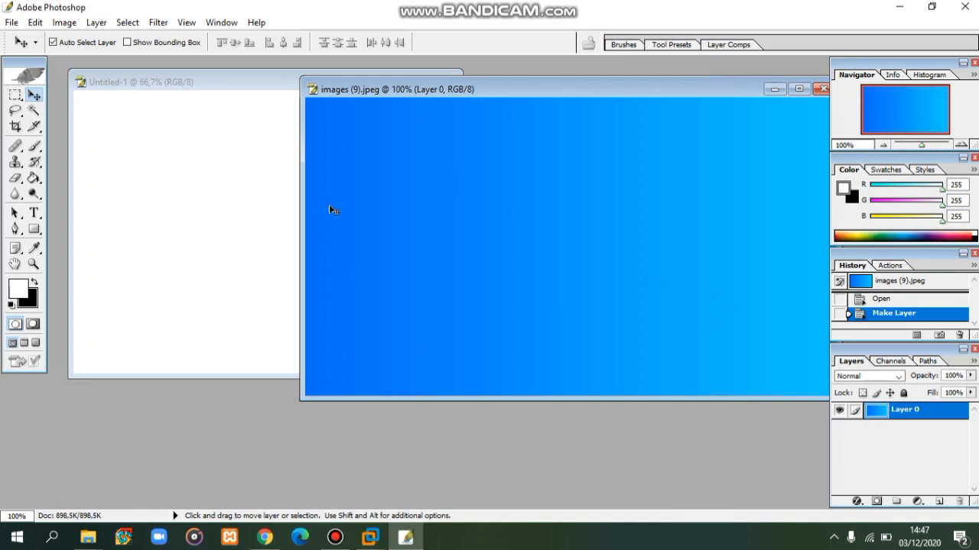
left_click_drag(633, 248, 189, 192)
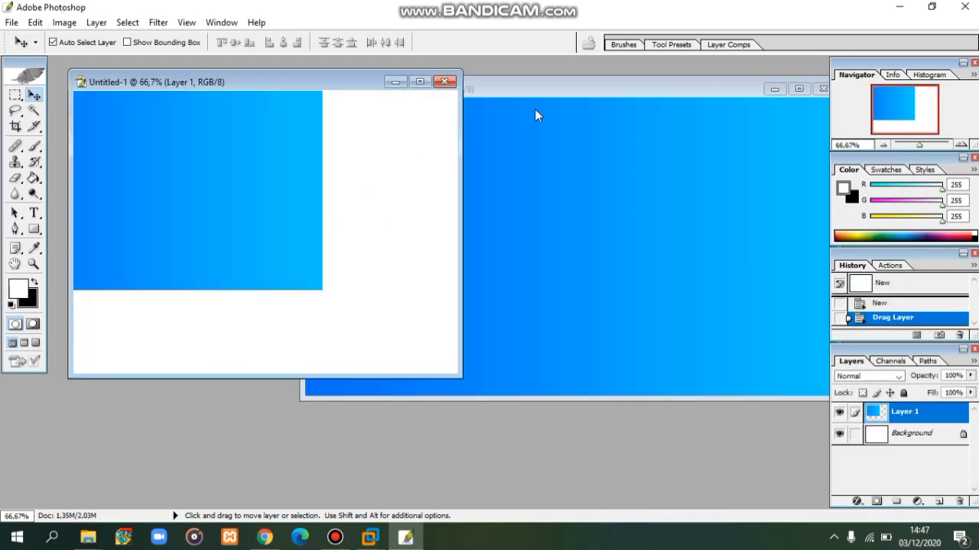
left_click(822, 88)
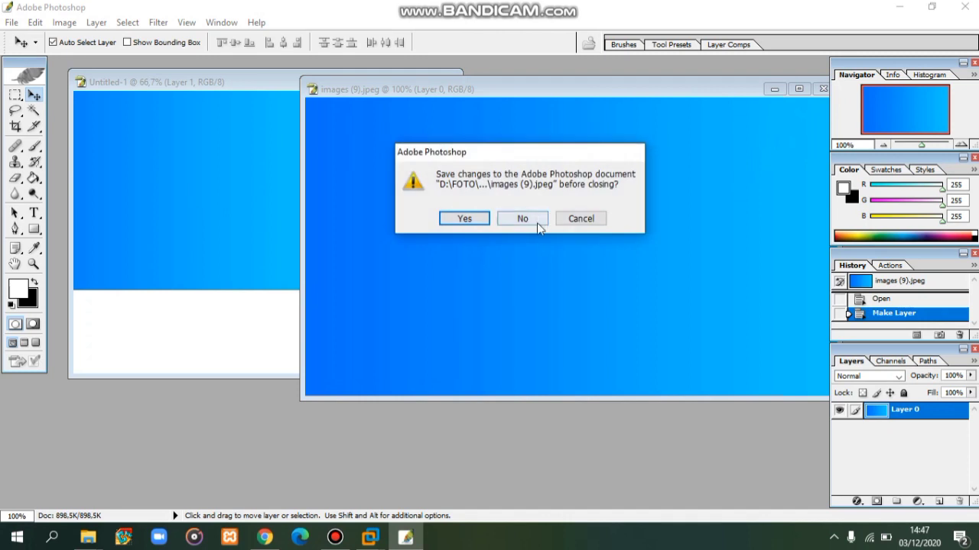
left_click(523, 219)
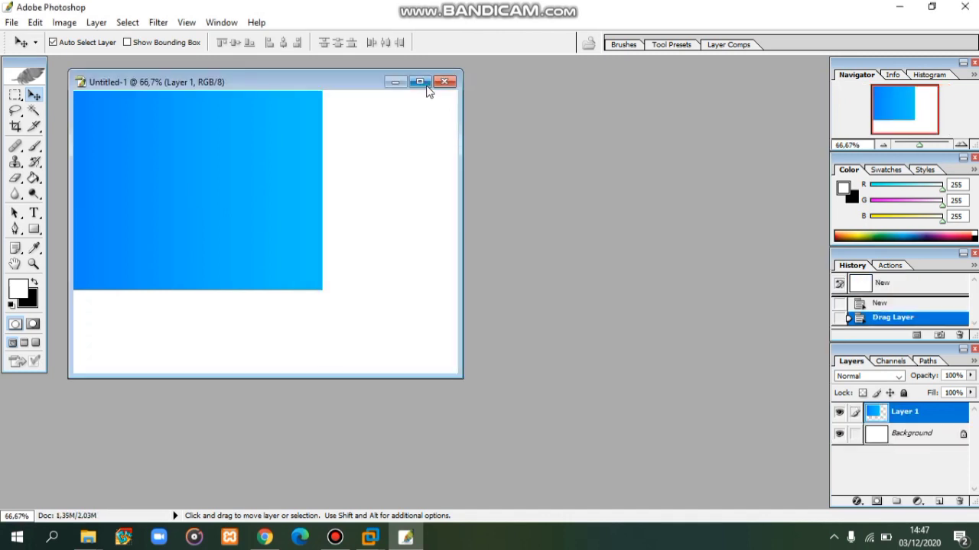
left_click(429, 81)
- Move the blue gradient layer and free-transform it to about 148% so it fills the canvas
left_click_drag(485, 218, 591, 262)
key("ctrl+t")
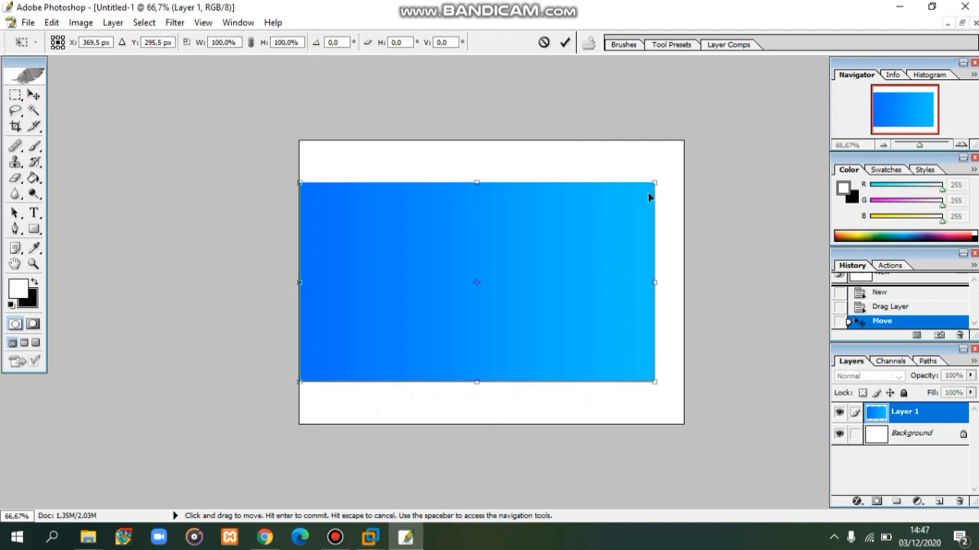
left_click_drag(662, 171, 732, 123)
left_click_drag(299, 382, 211, 454)
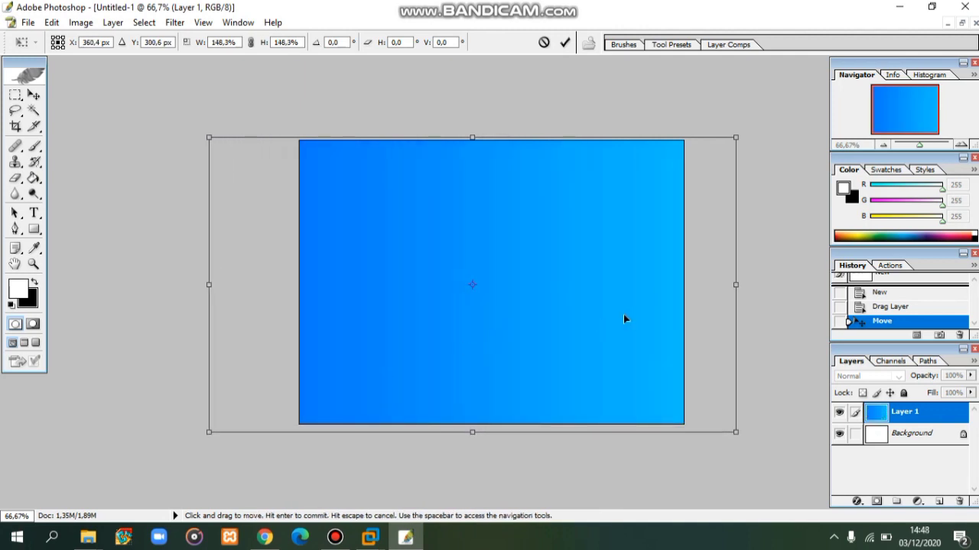
left_click_drag(623, 314, 599, 309)
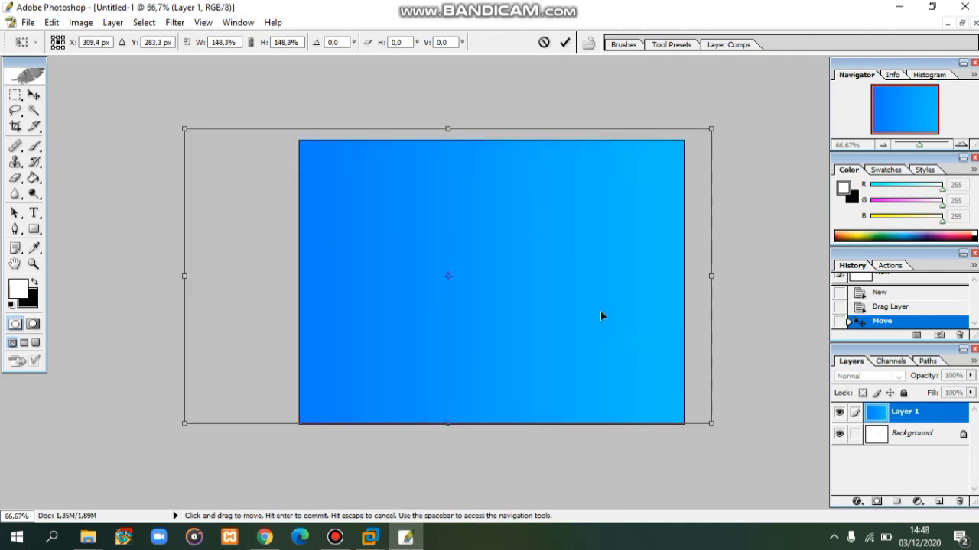
left_click(565, 43)
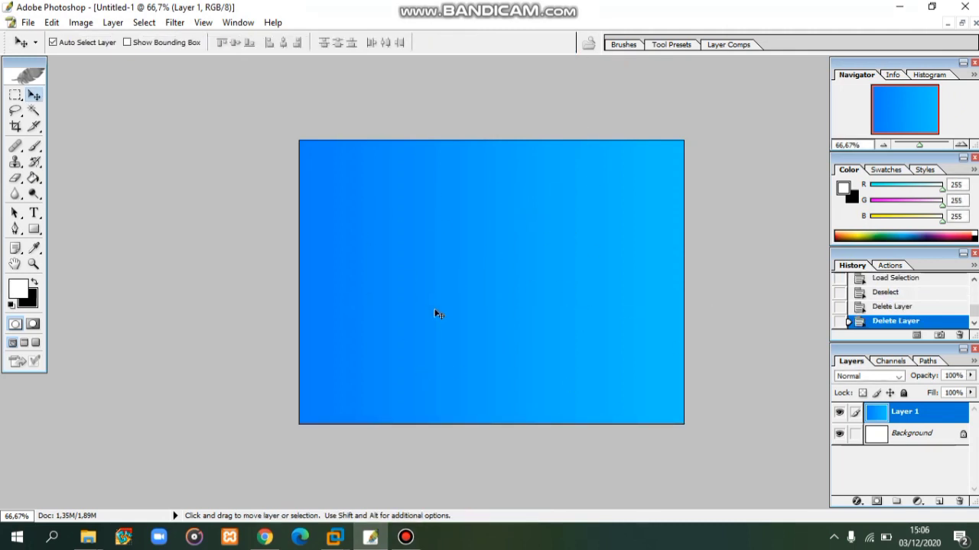
- Open the kisspng polka-dot Z image and convert its Background into Layer 0
left_click(31, 23)
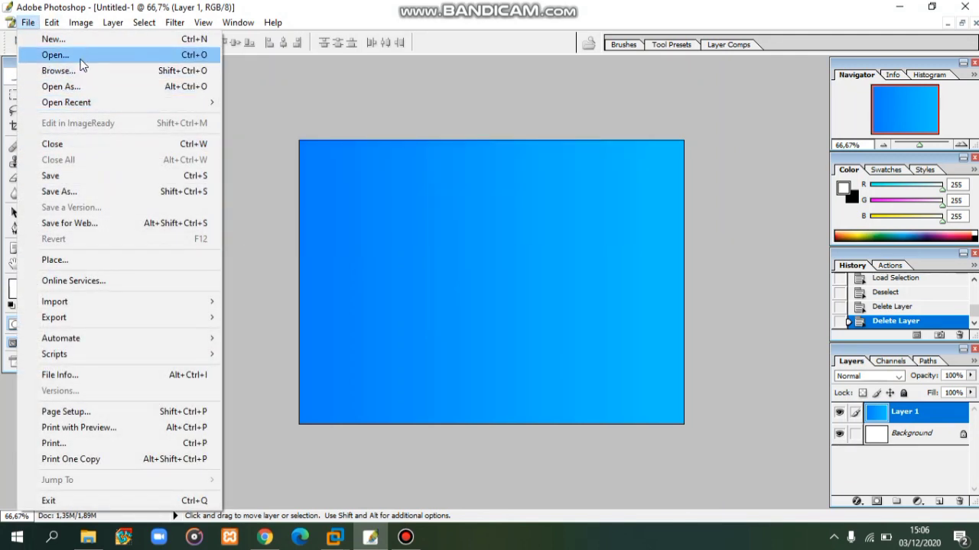
left_click(76, 55)
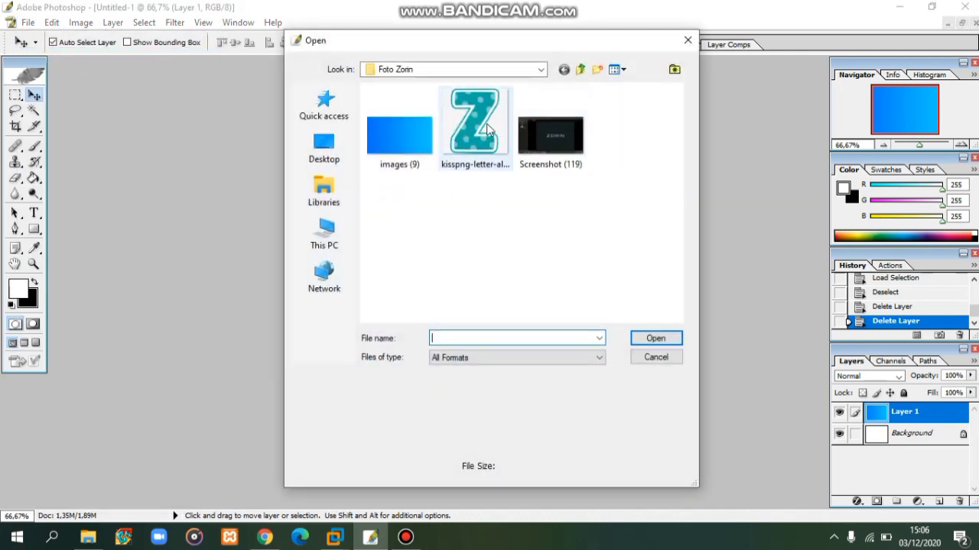
left_click(478, 122)
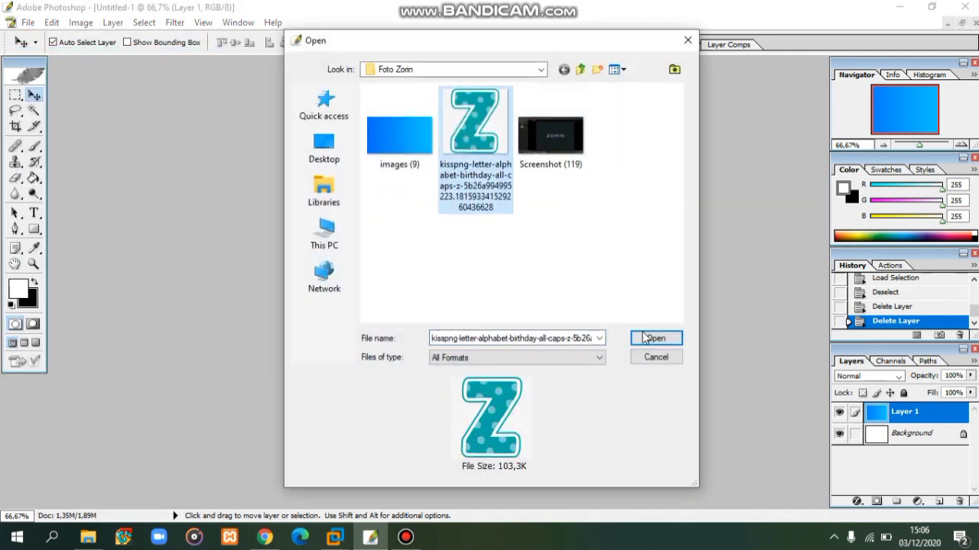
left_click(650, 339)
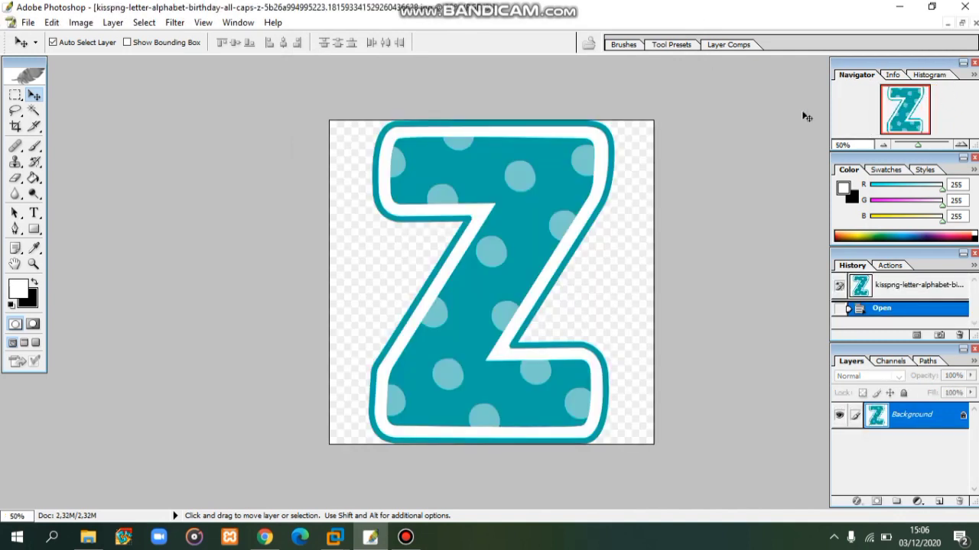
double_click(925, 425)
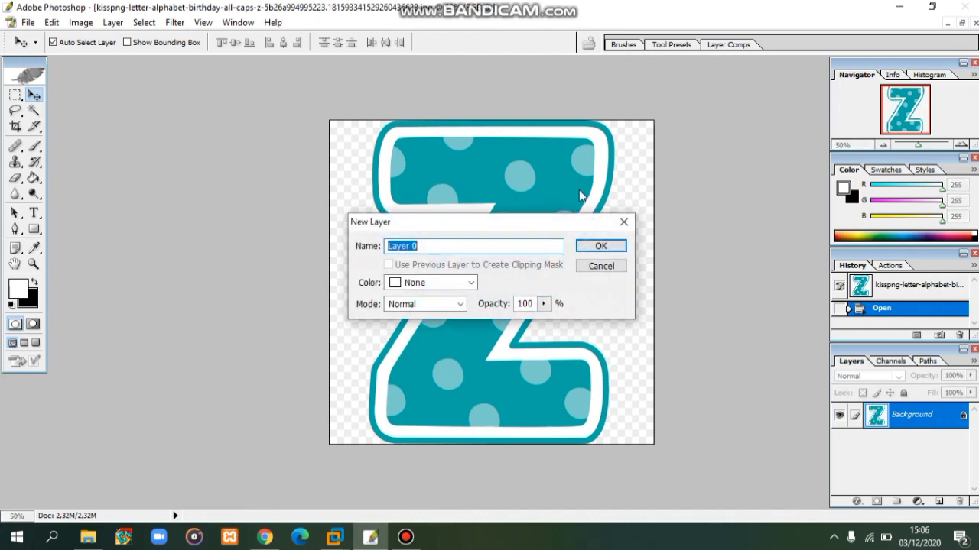
left_click(601, 246)
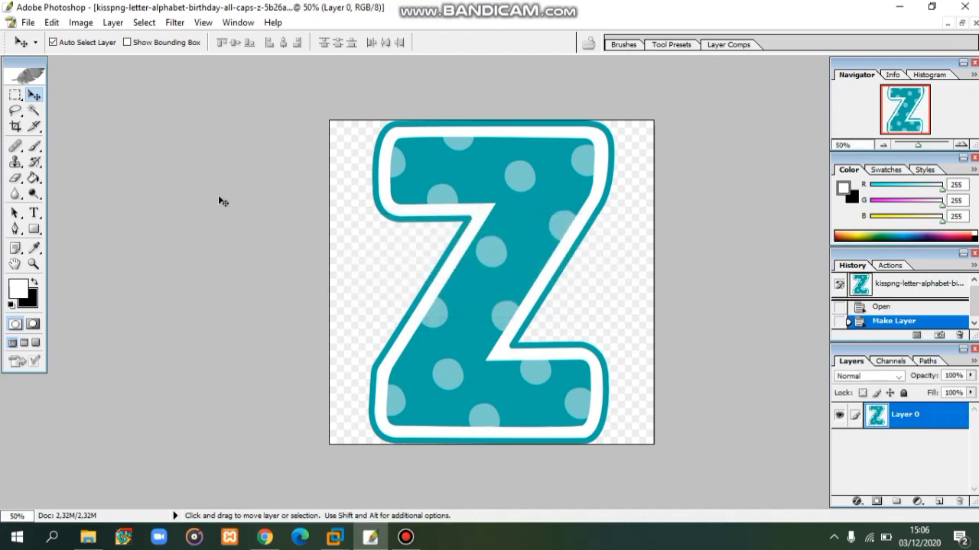
- Magic Wand and delete the white areas right and left of the Z, then deselect
left_click(34, 111)
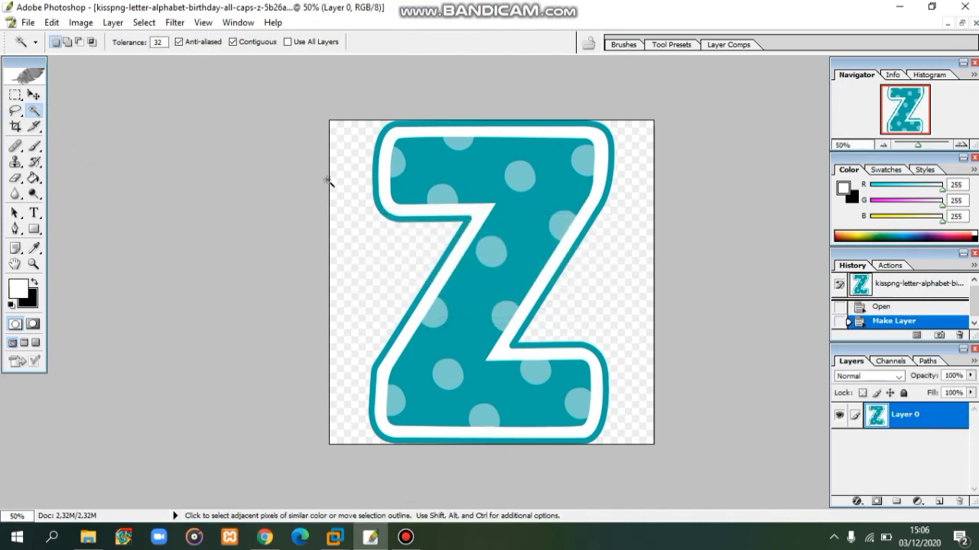
left_click(634, 221)
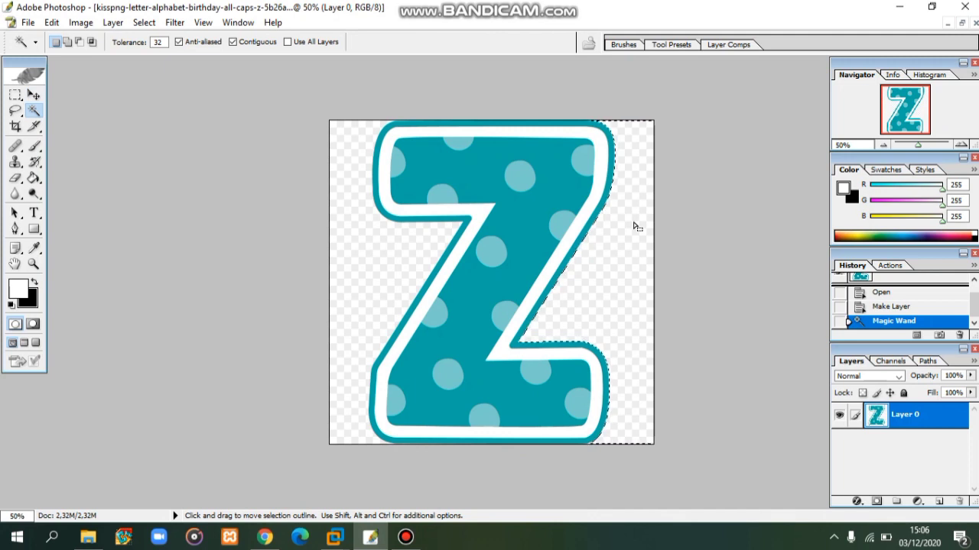
key("Delete")
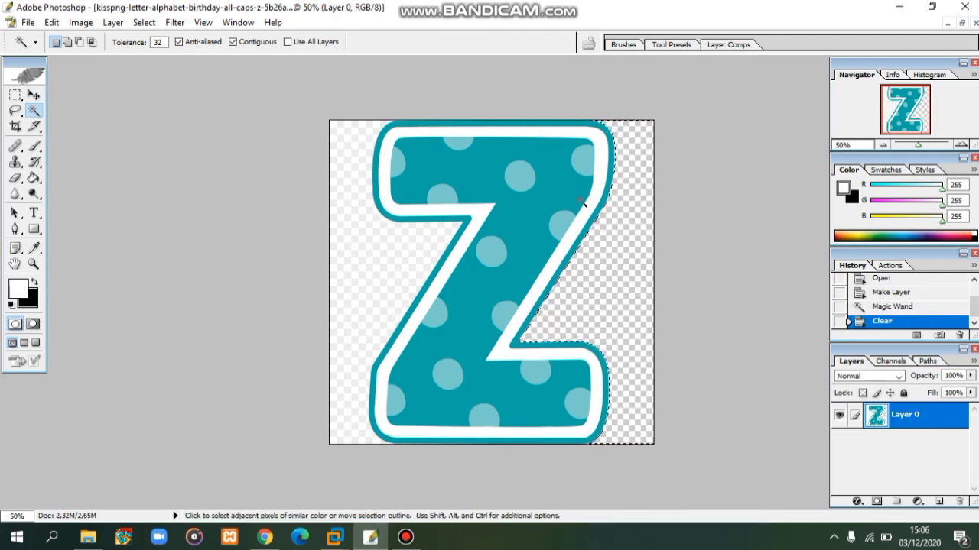
left_click(392, 269)
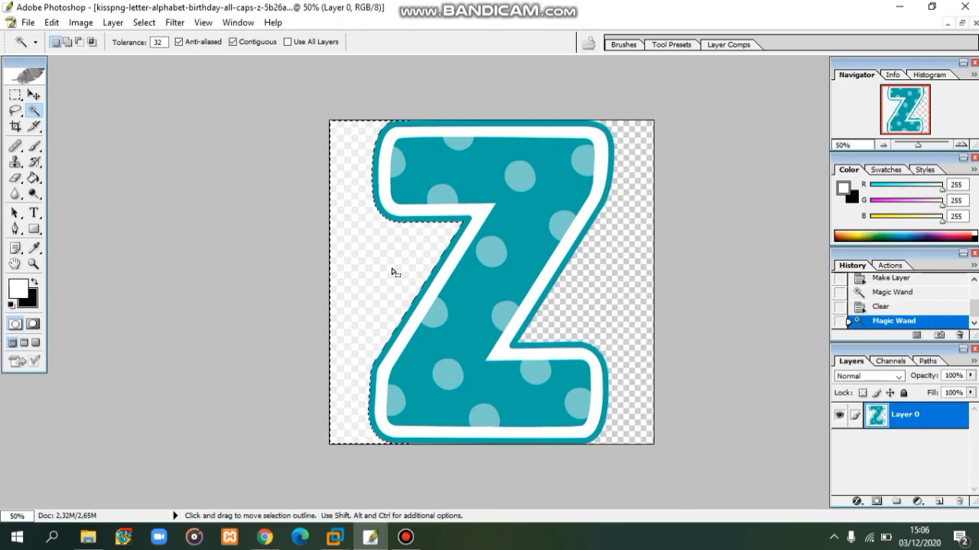
key("Delete")
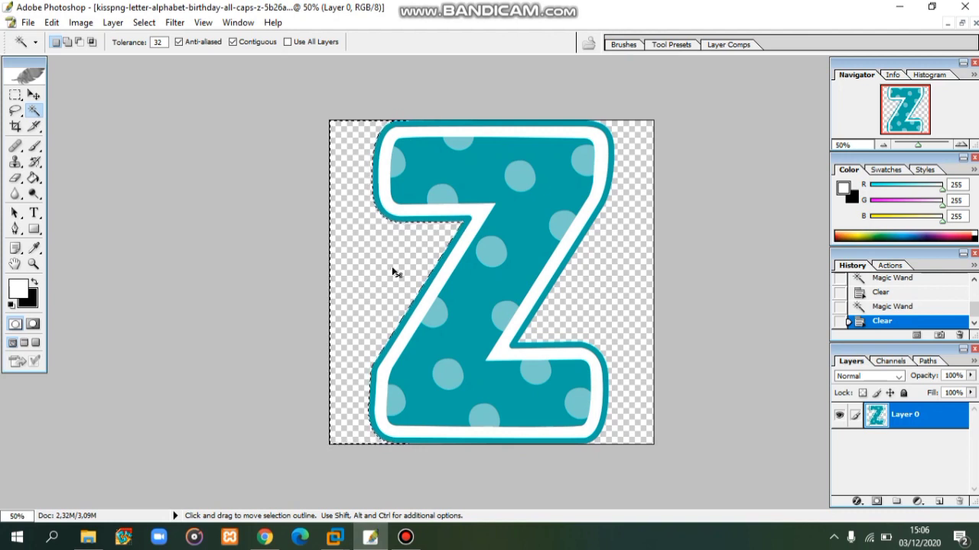
key("ctrl")
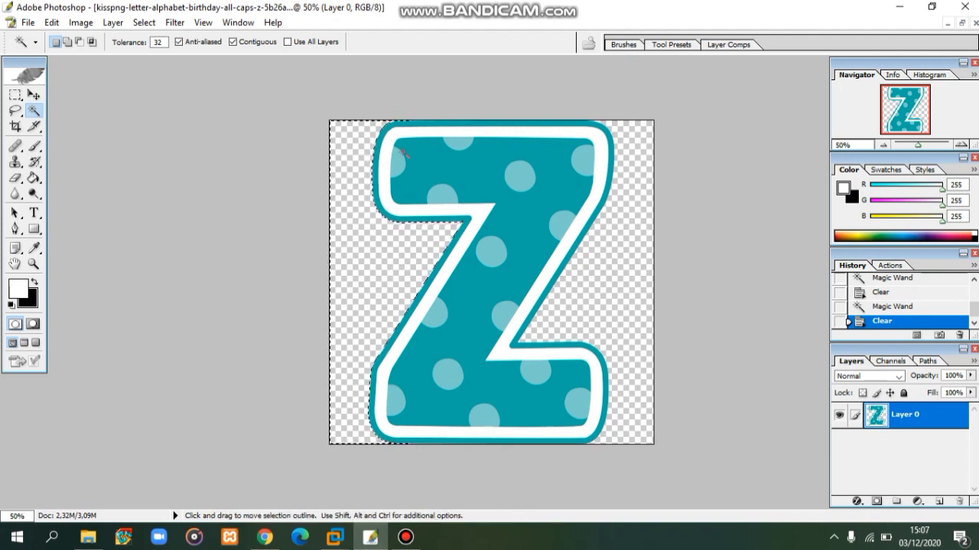
key("ctrl+d")
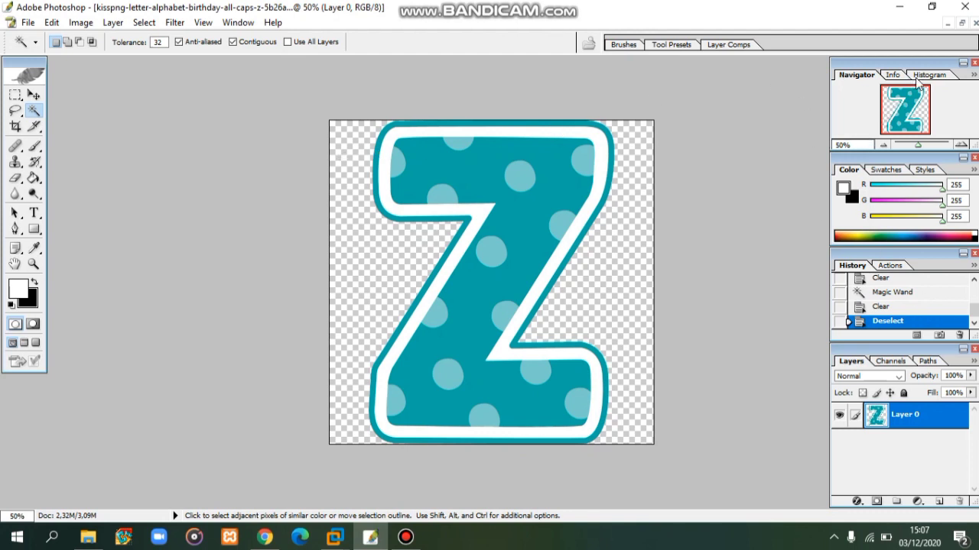
- Drag the Z into Untitled-1 as Layer 2, close the Z image unsaved, and maximize Untitled-1
left_click(962, 23)
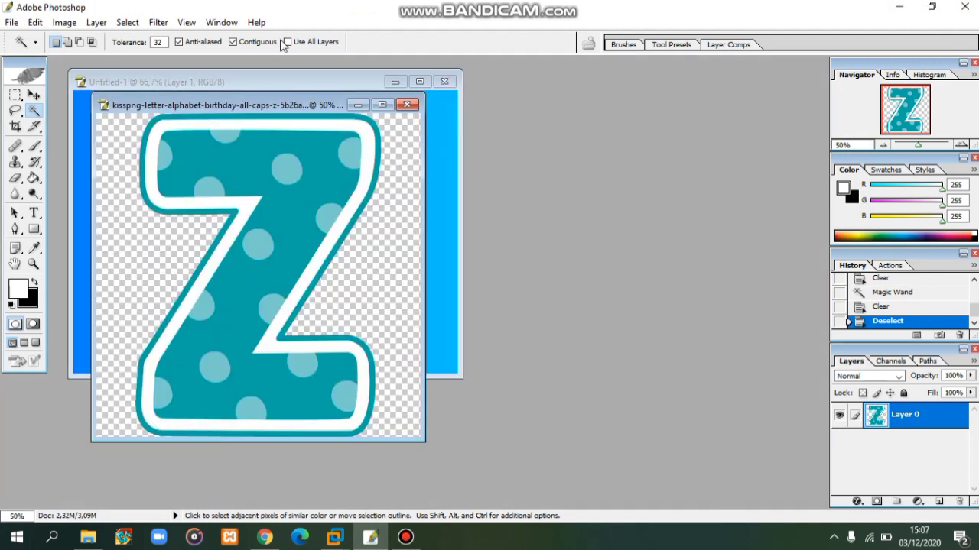
left_click_drag(236, 105, 616, 118)
left_click(33, 94)
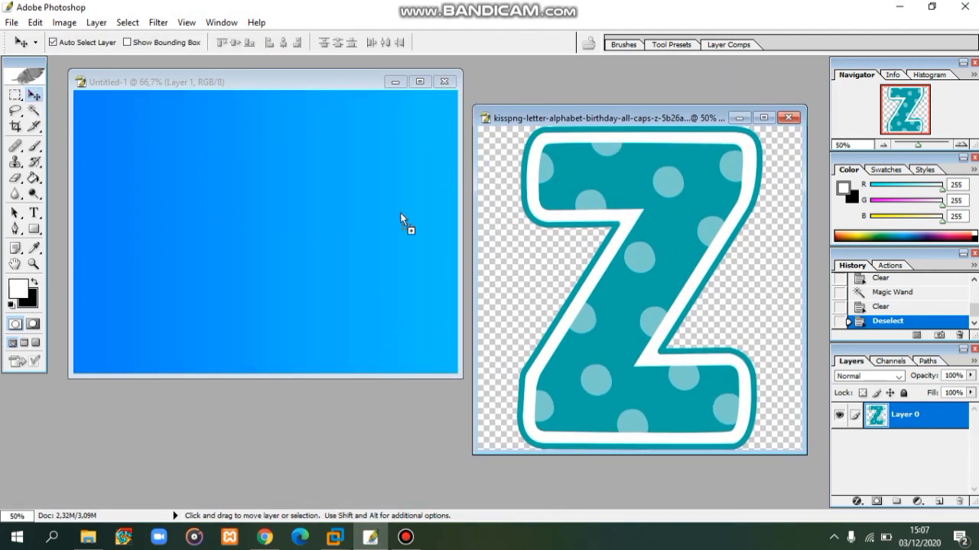
left_click_drag(400, 212, 230, 219)
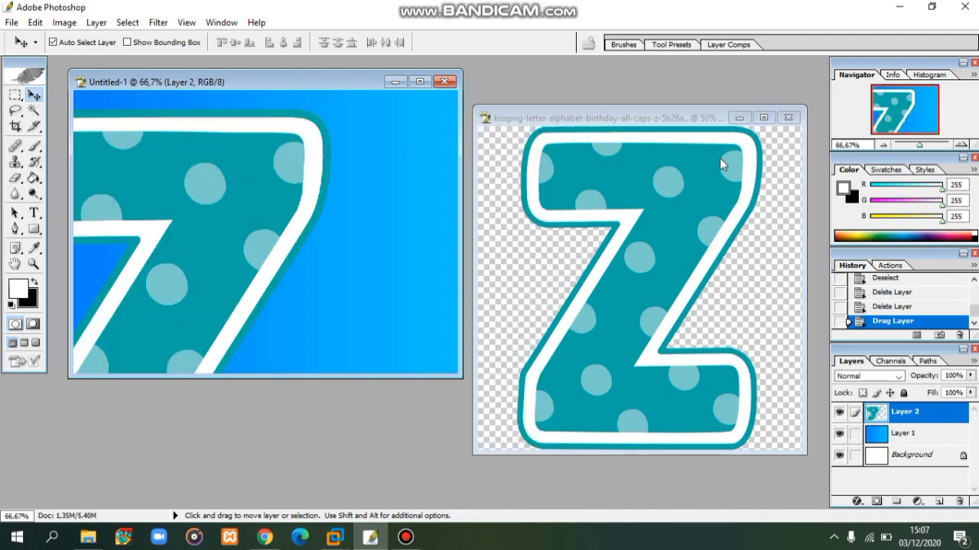
left_click(788, 117)
left_click(545, 223)
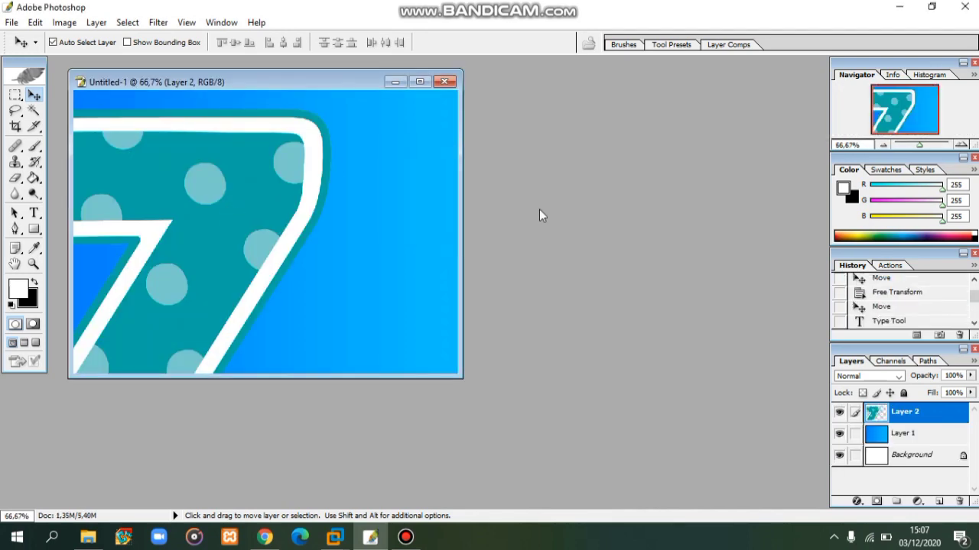
left_click(419, 81)
- Place the Z on the left, scaled to 35.2% and rotated 21.1°
left_click_drag(412, 241, 430, 231)
key("ctrl+t")
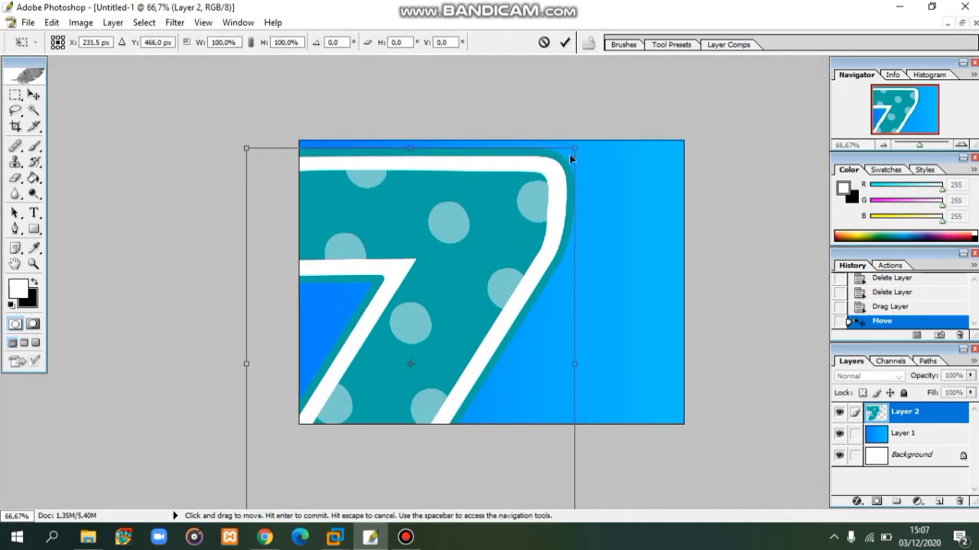
left_click_drag(574, 147, 558, 117)
left_click_drag(534, 152, 512, 178)
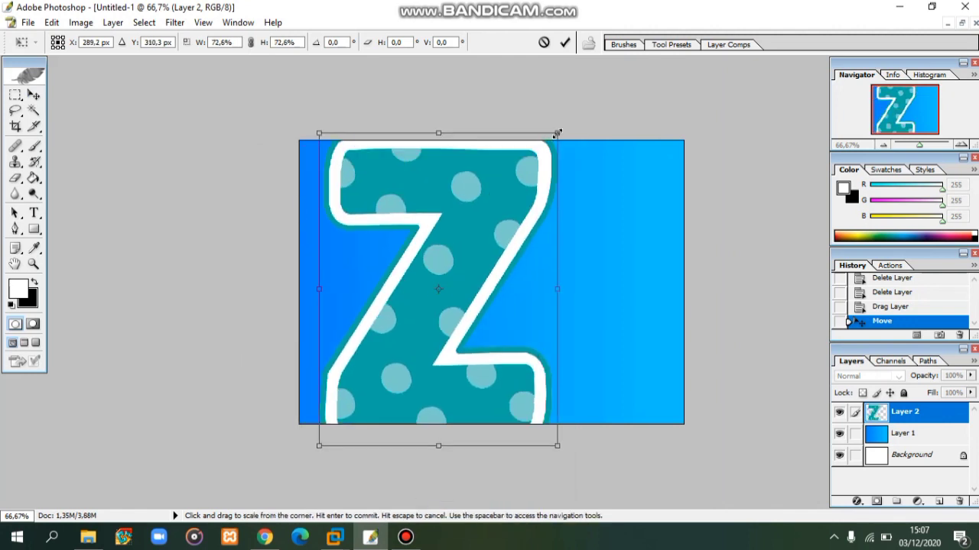
left_click_drag(555, 136, 453, 242)
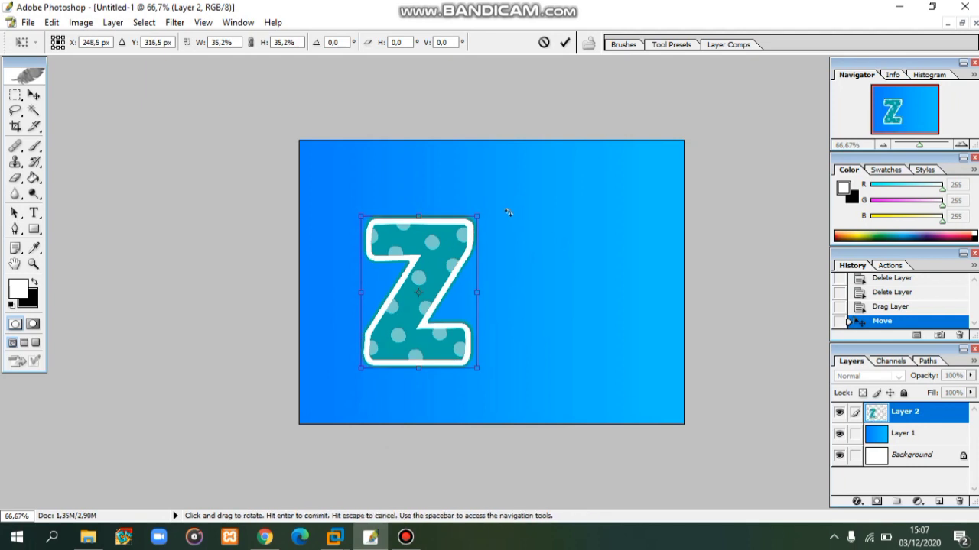
left_click_drag(507, 212, 460, 231)
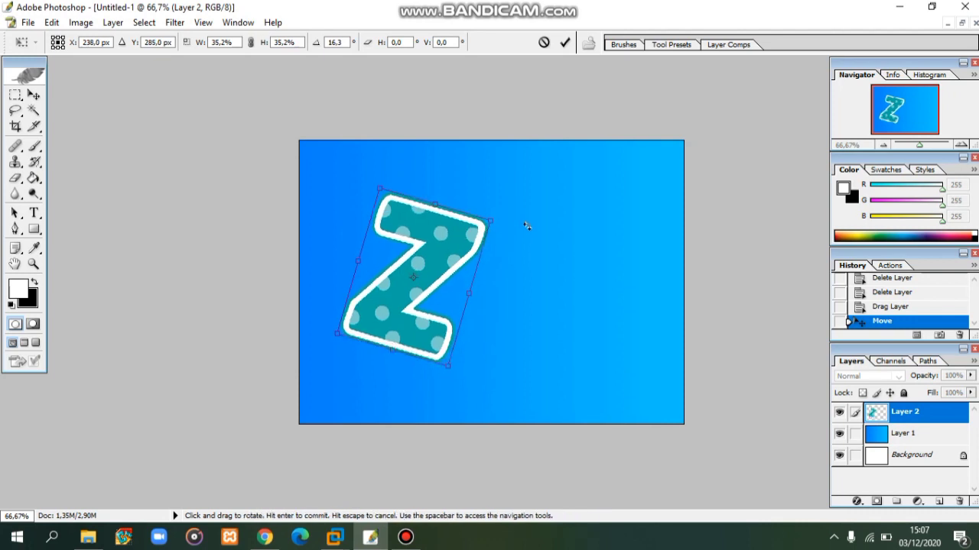
left_click_drag(526, 226, 514, 229)
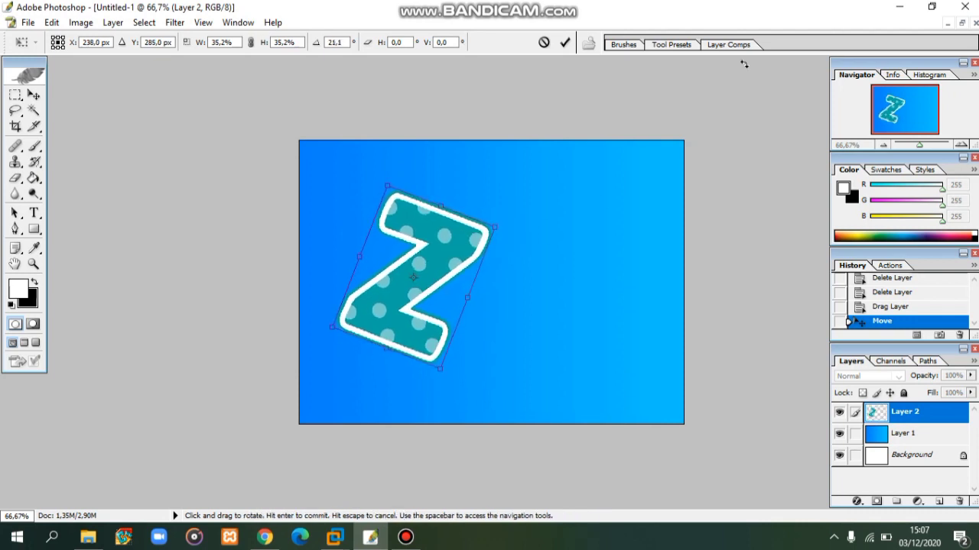
left_click(565, 42)
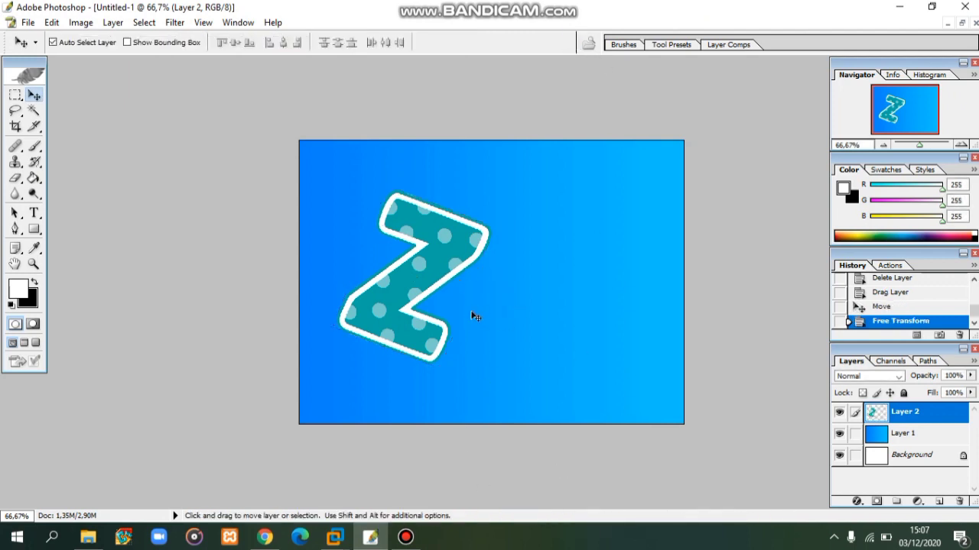
left_click(34, 212)
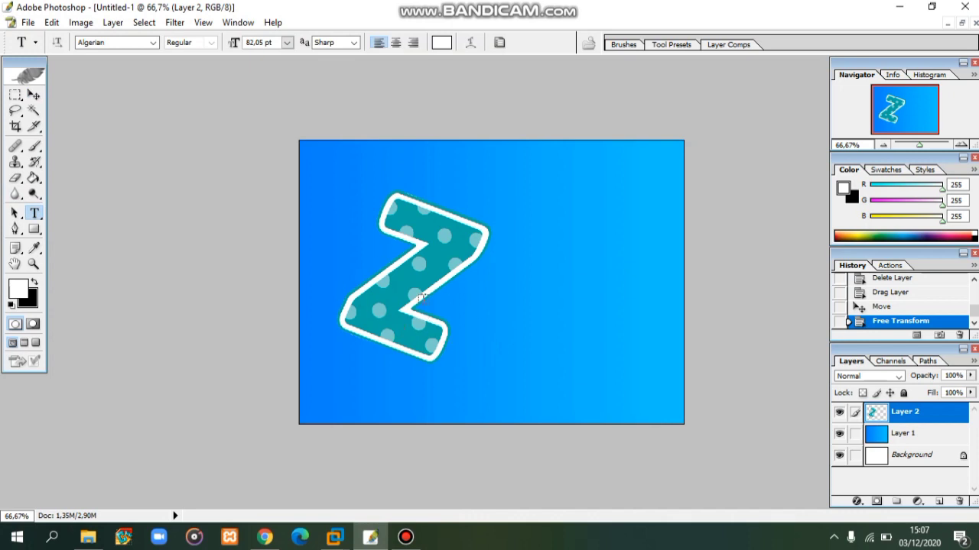
- Add white ORIN text right of the Z, enlarge it to about 590%, and align it
left_click(461, 340)
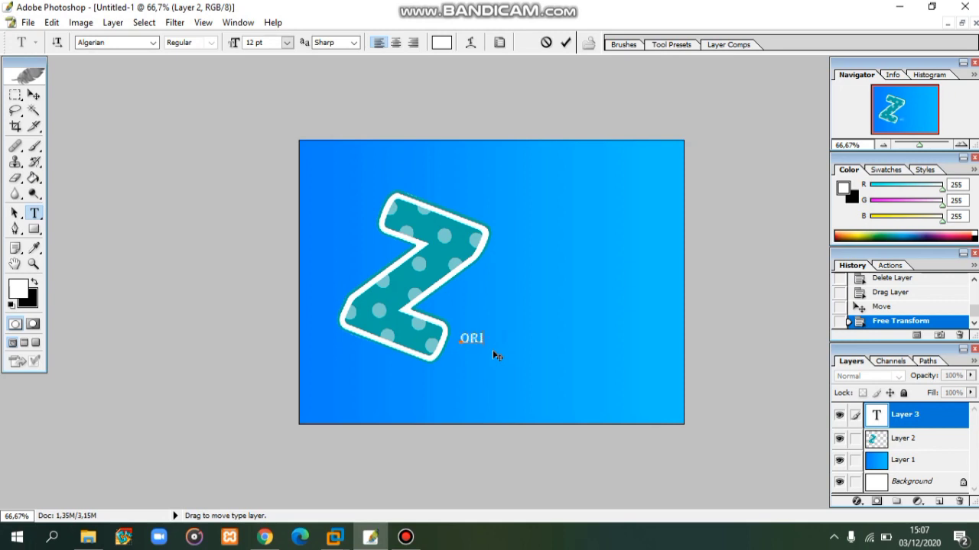
left_click(34, 94)
key("ctrl+t")
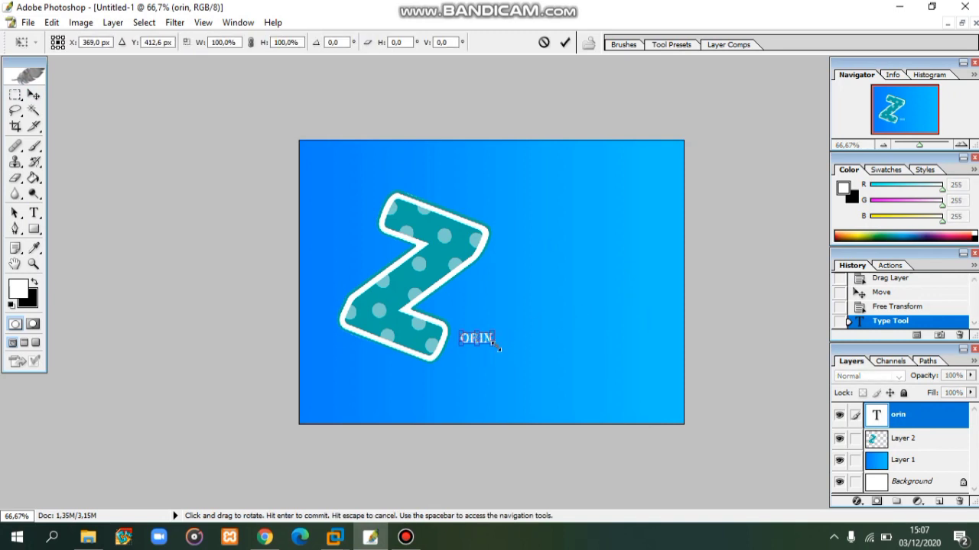
left_click_drag(494, 343, 606, 307)
left_click(565, 43)
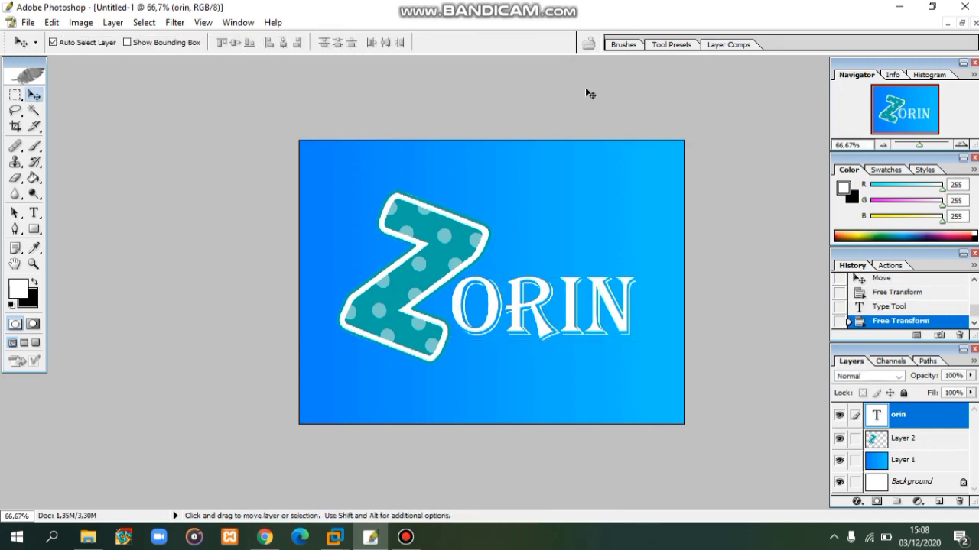
left_click_drag(612, 315, 610, 311)
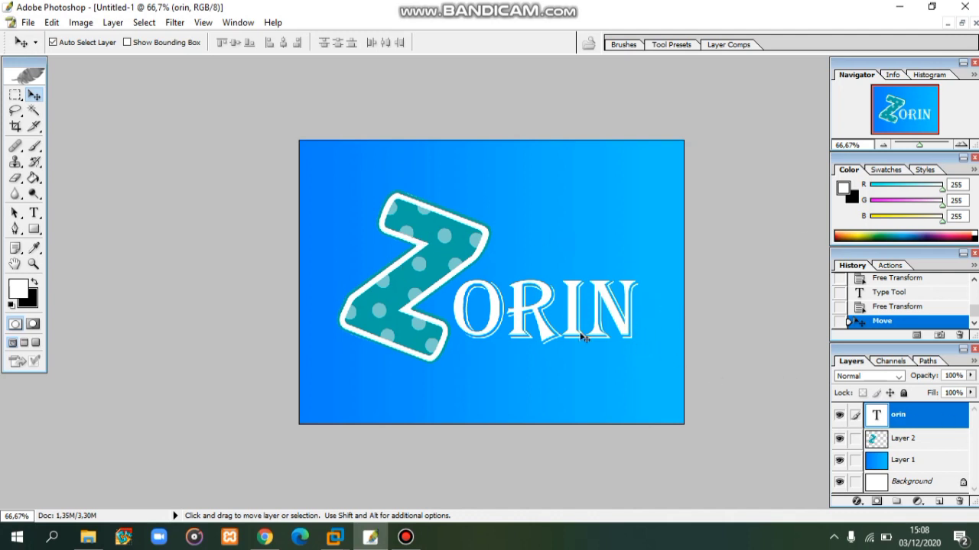
left_click(28, 23)
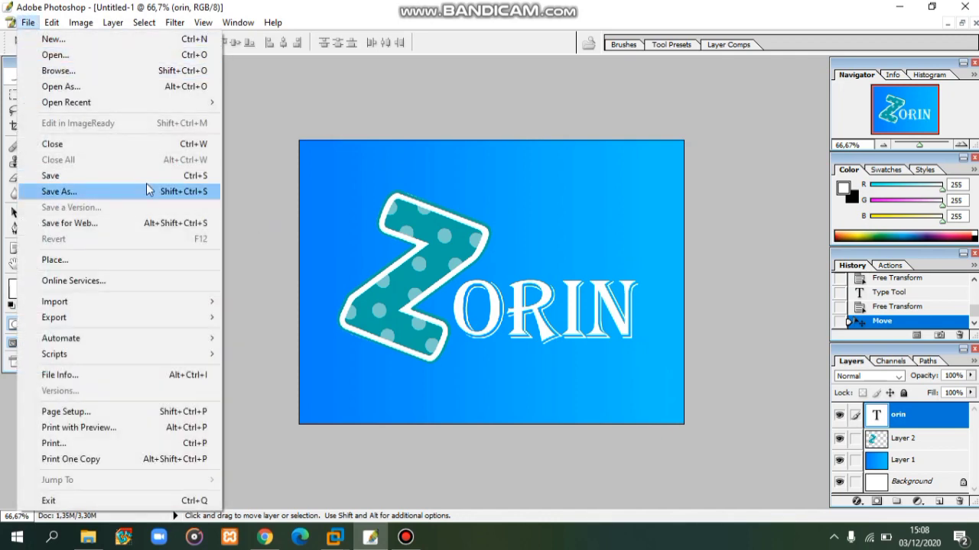
- Save the logo as an interlaced PNG named 'background' in D:\FOTO\Foto Zorin
left_click(80, 180)
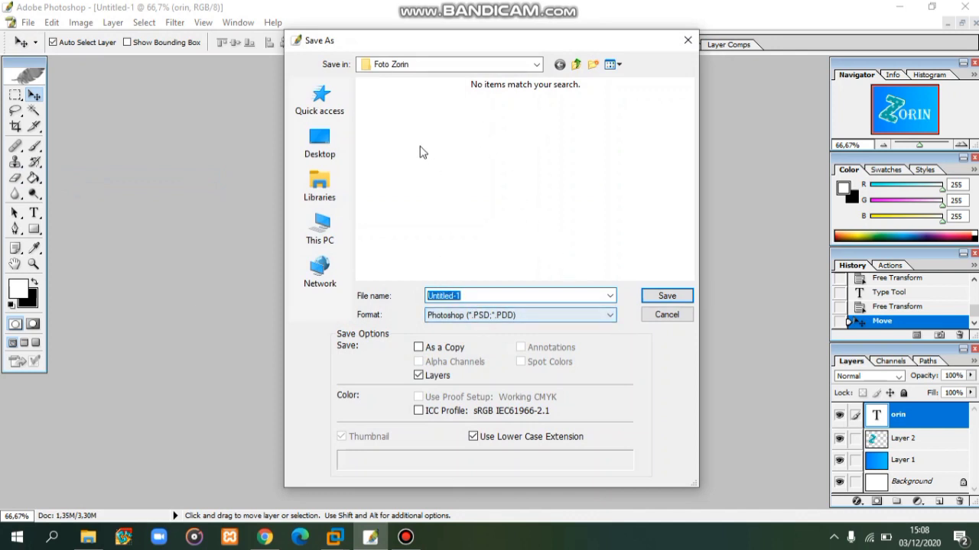
left_click(466, 313)
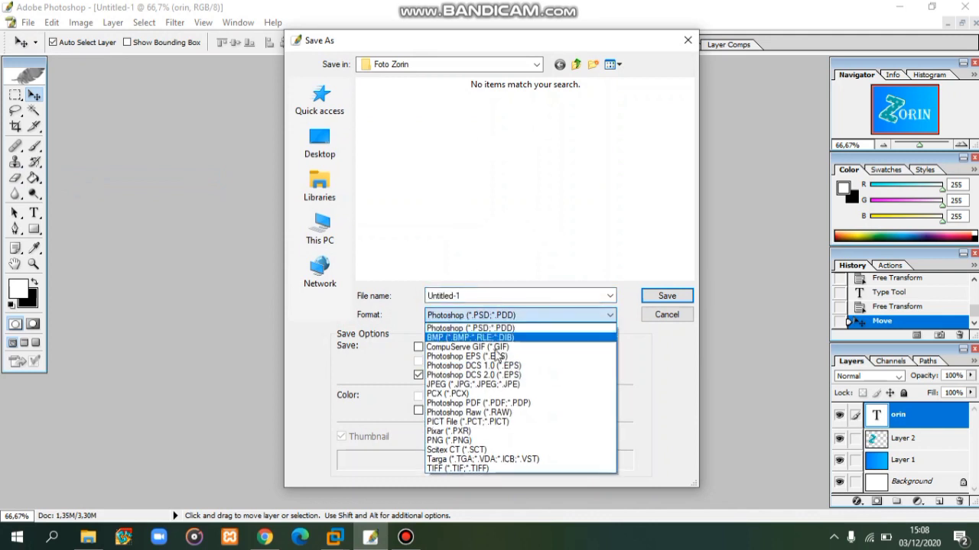
left_click(458, 431)
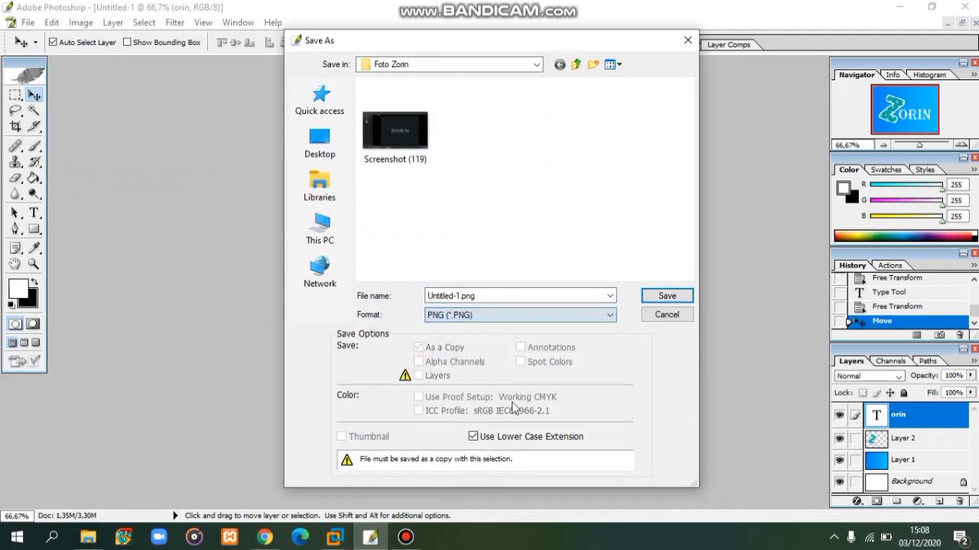
left_click(492, 293)
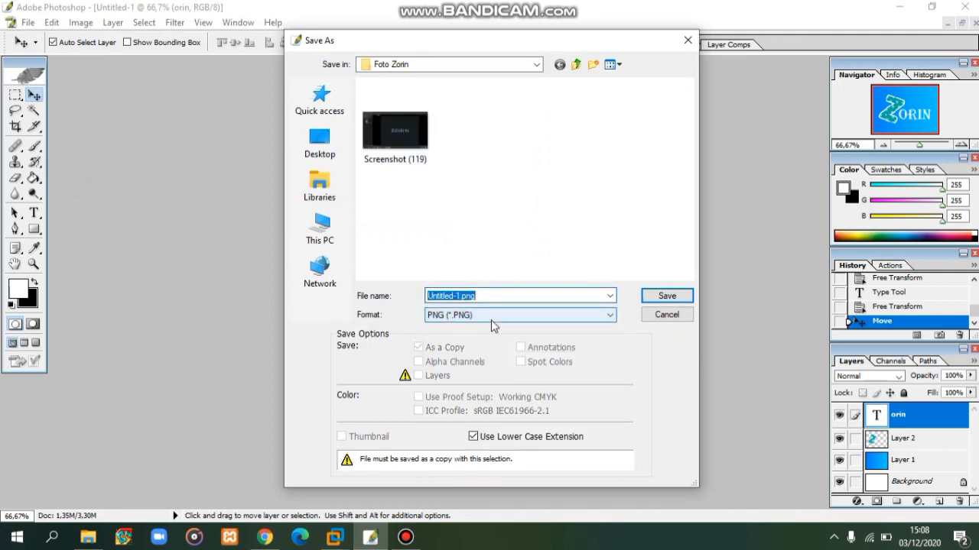
type("background")
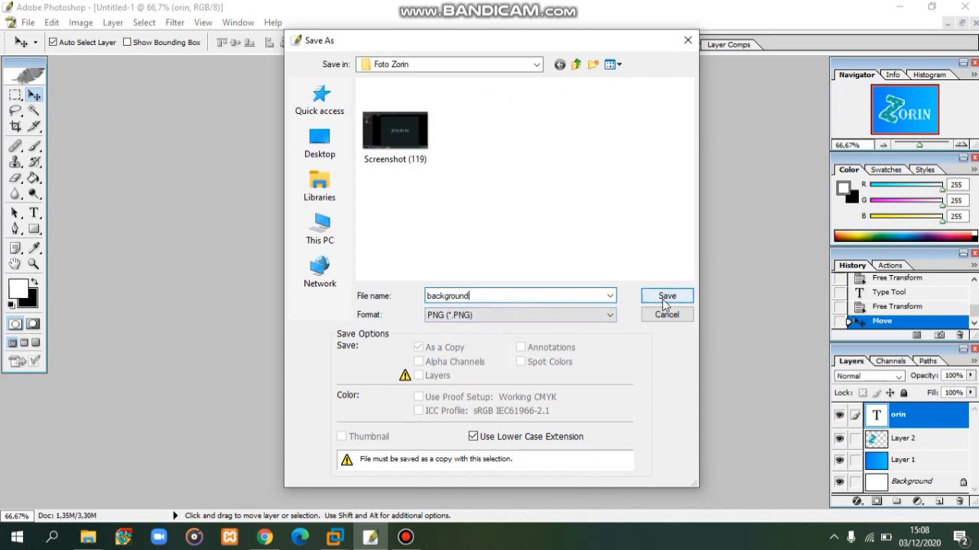
left_click(688, 300)
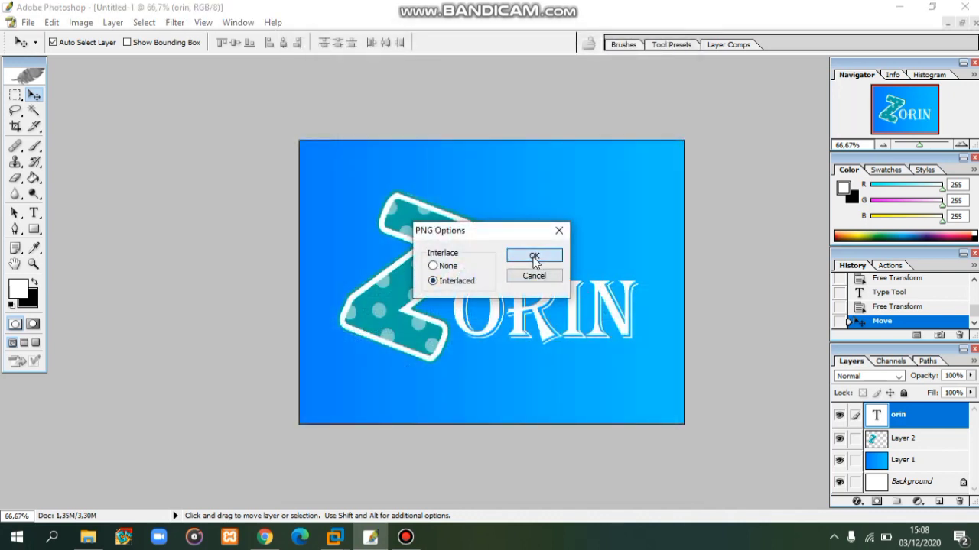
left_click(510, 256)
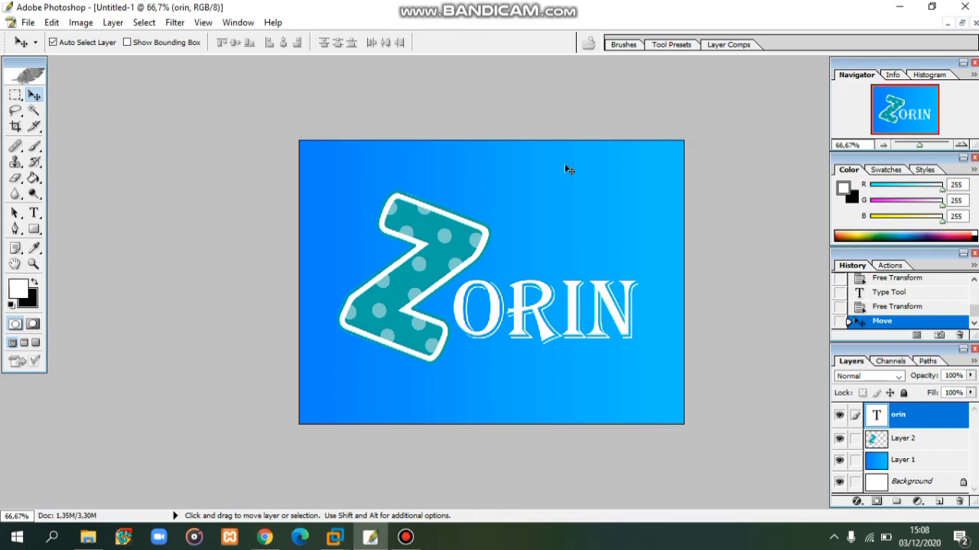
left_click(87, 538)
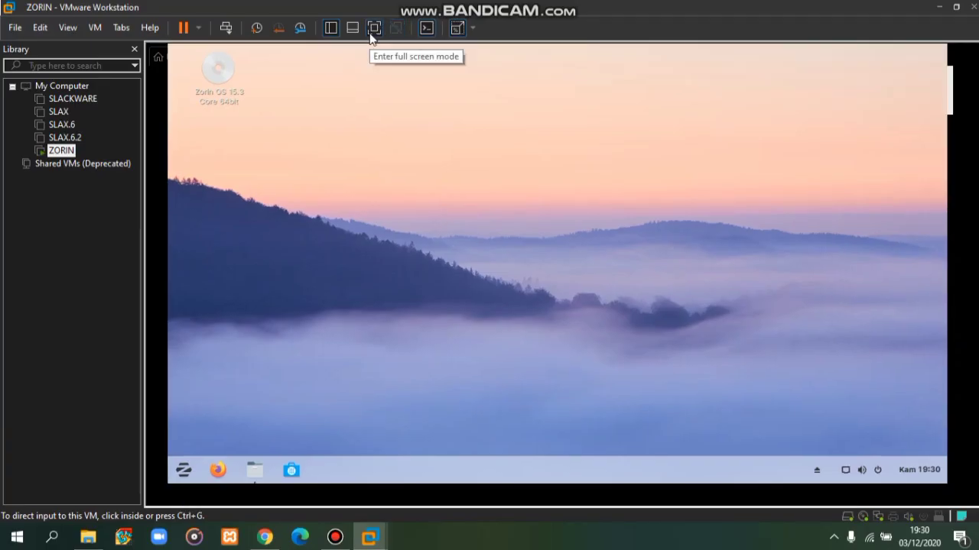
- Show the Zorin VM full screen and view the desktop Background settings without changing them
left_click(371, 35)
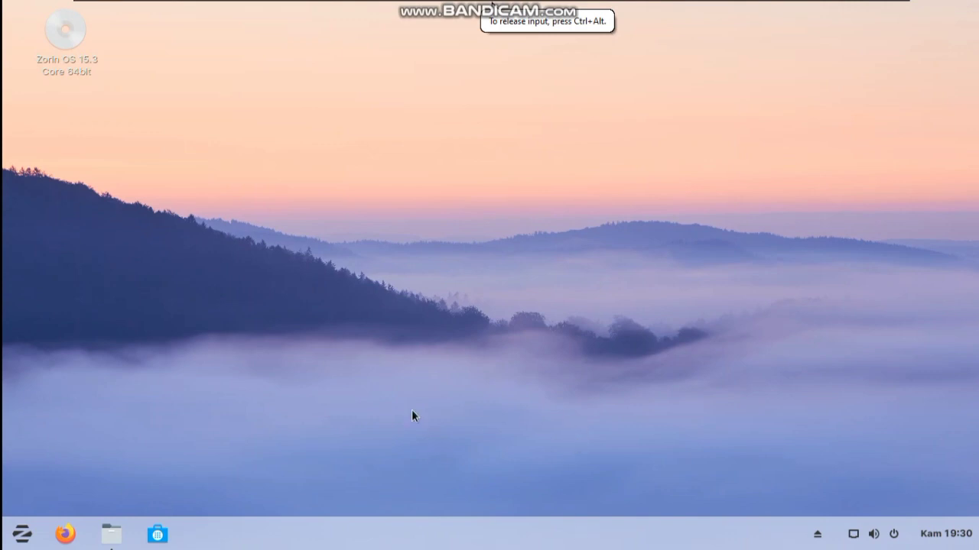
right_click(315, 271)
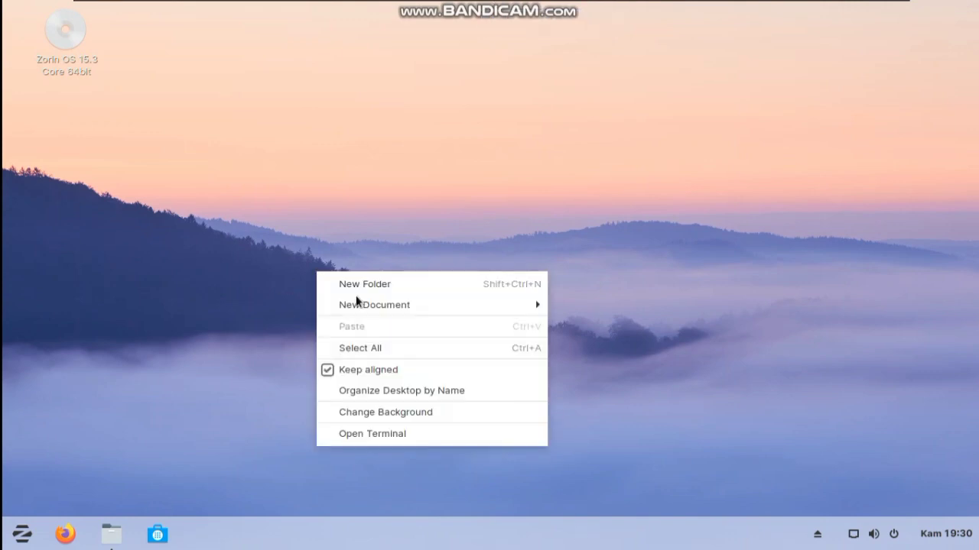
left_click(395, 413)
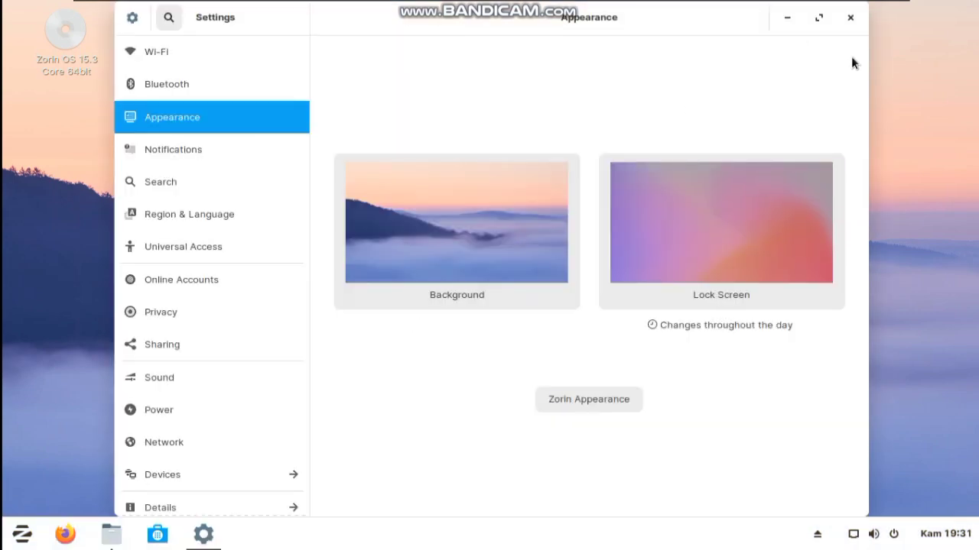
left_click(849, 19)
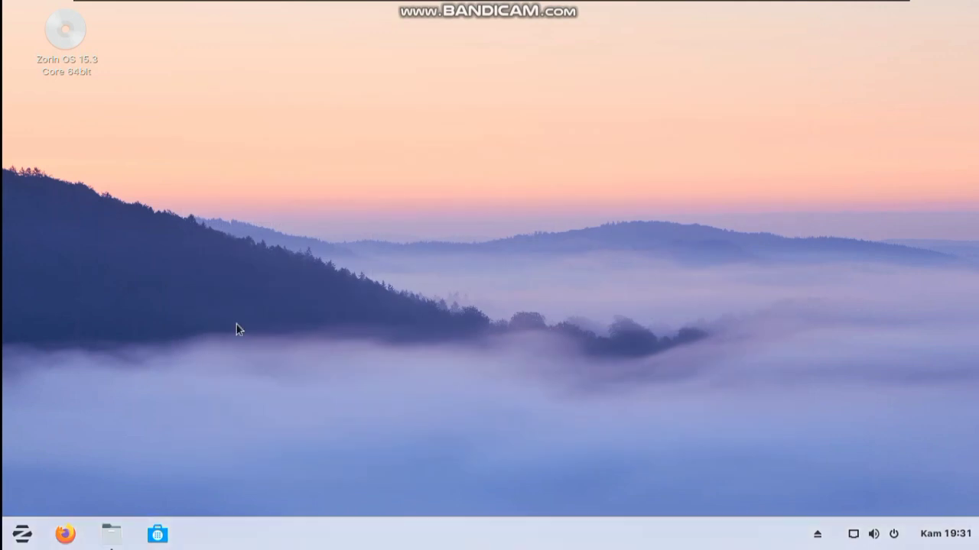
left_click(112, 535)
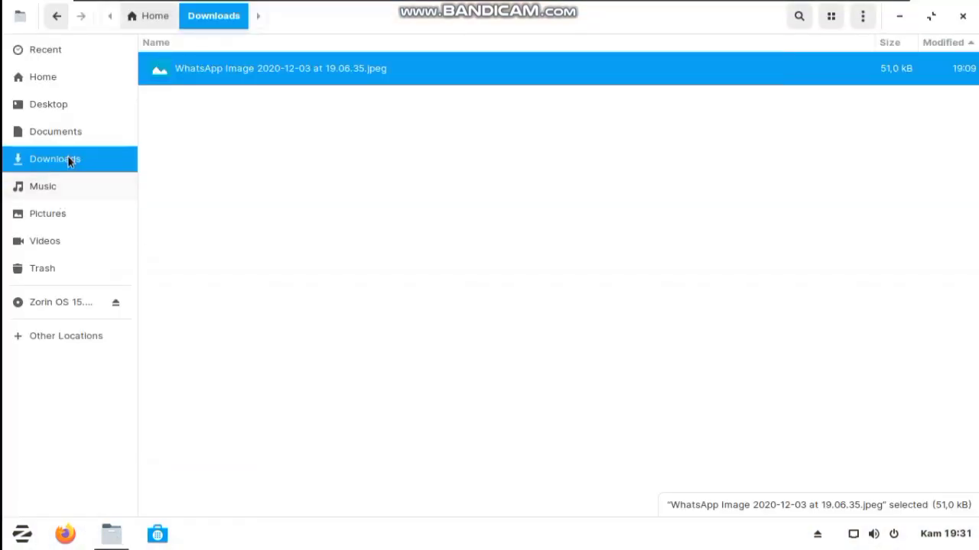
- Set the WhatsApp ZORIN image from Downloads as wallpaper, then close the viewer and minimize Files
left_click(230, 145)
left_click(267, 67)
double_click(366, 68)
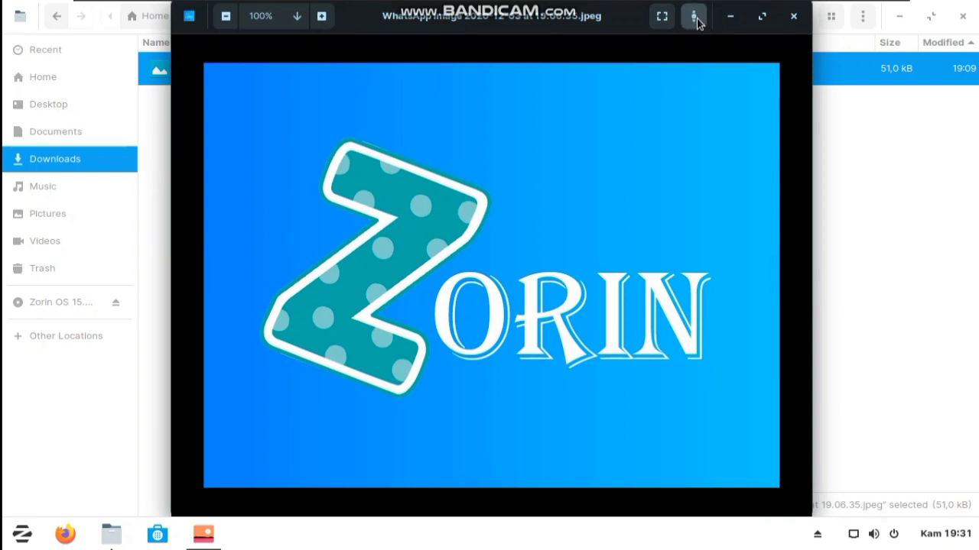
left_click(693, 15)
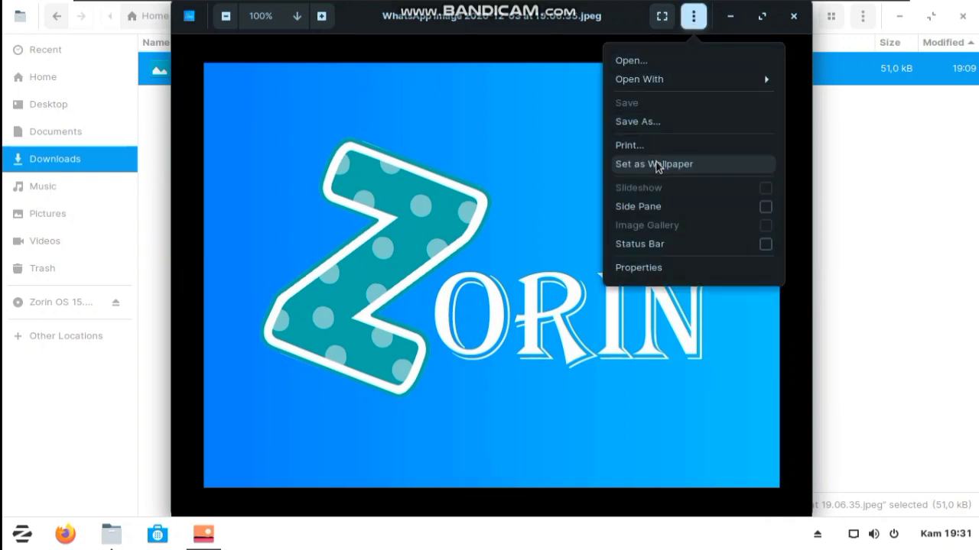
left_click(656, 164)
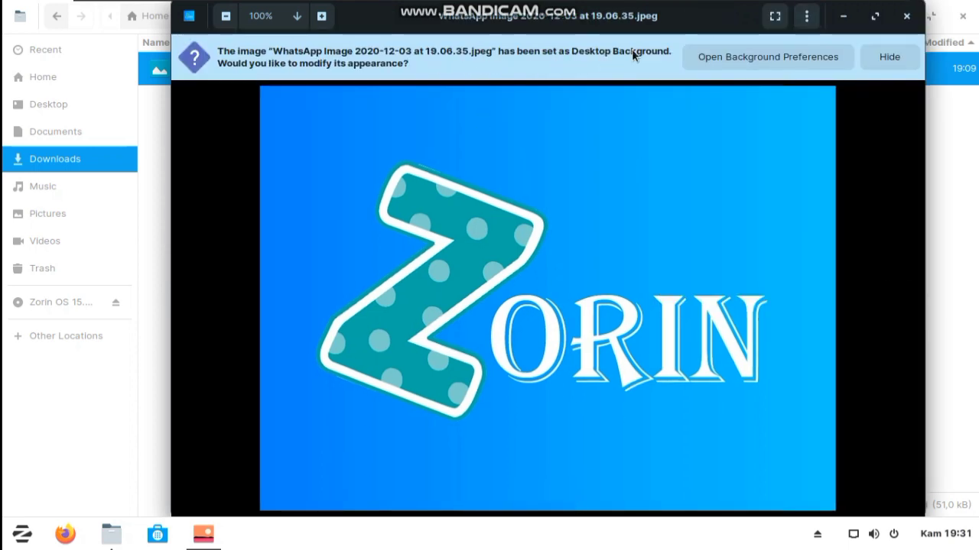
left_click(910, 22)
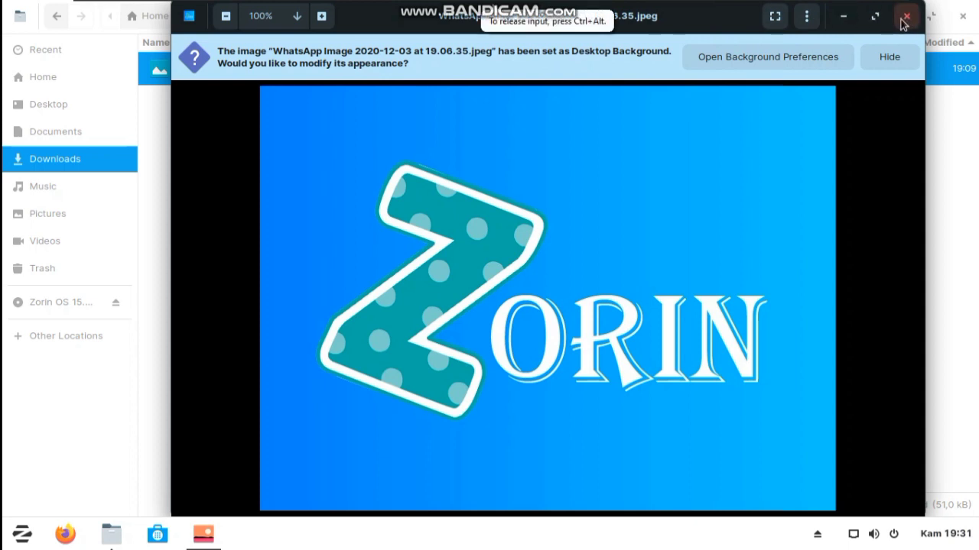
left_click(906, 21)
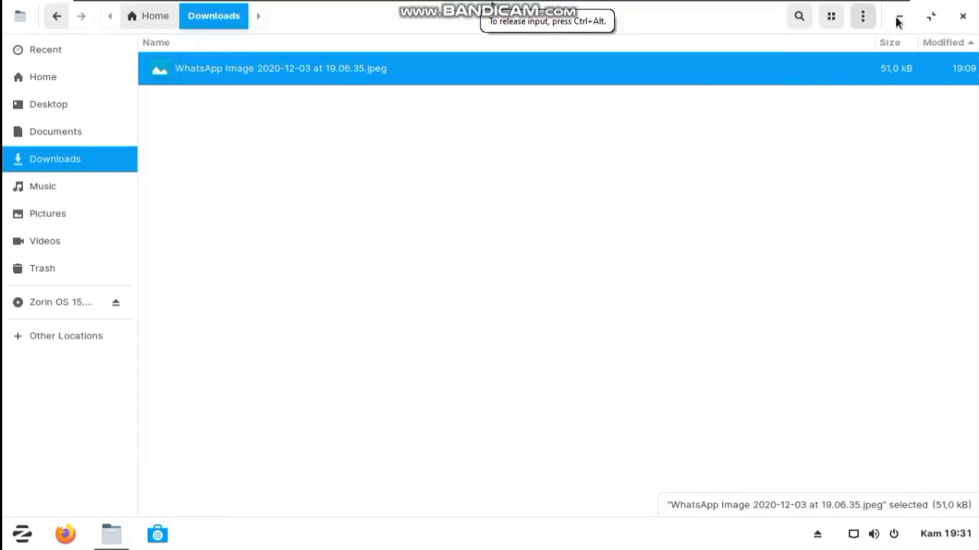
left_click(898, 20)
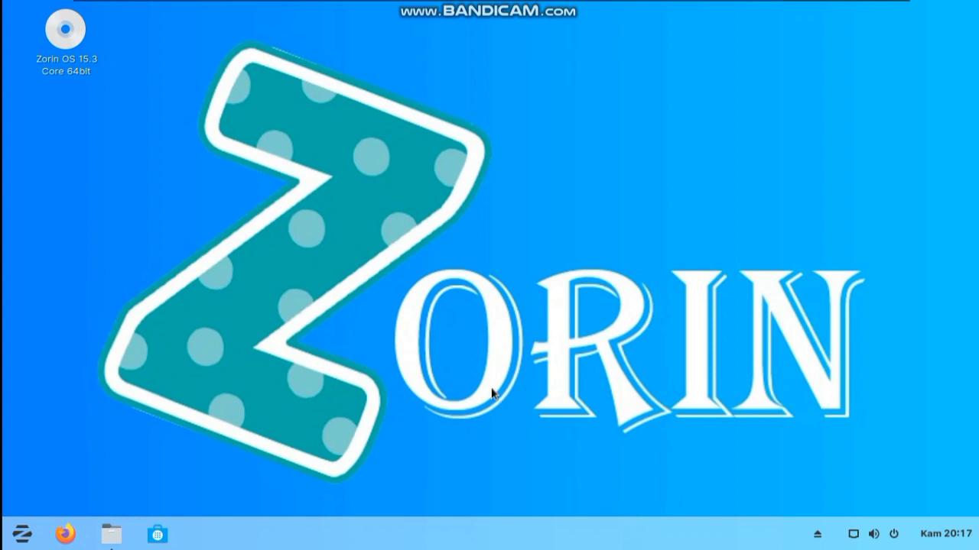
- Search 'syna' in the app menu, launch Synaptic Package Manager, and authenticate with the account password
left_click(18, 537)
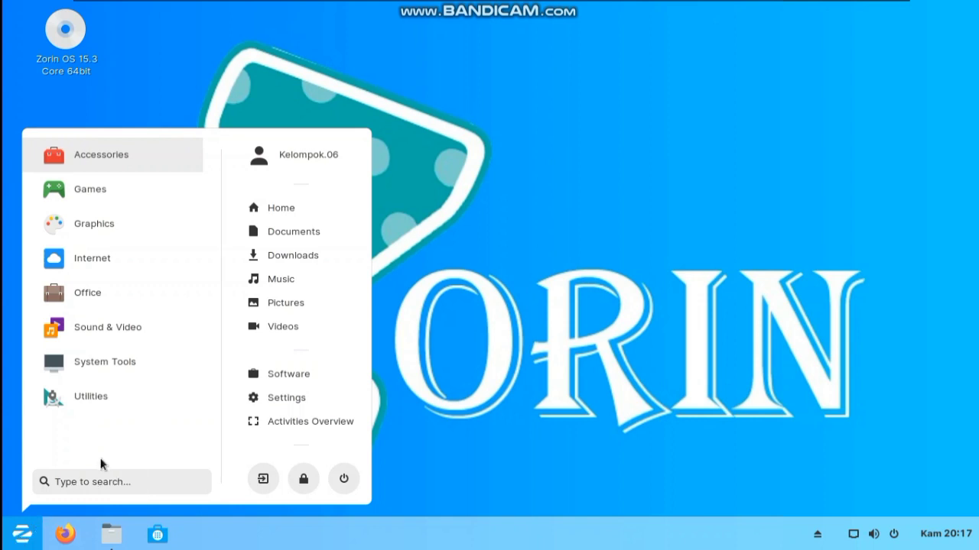
left_click(101, 480)
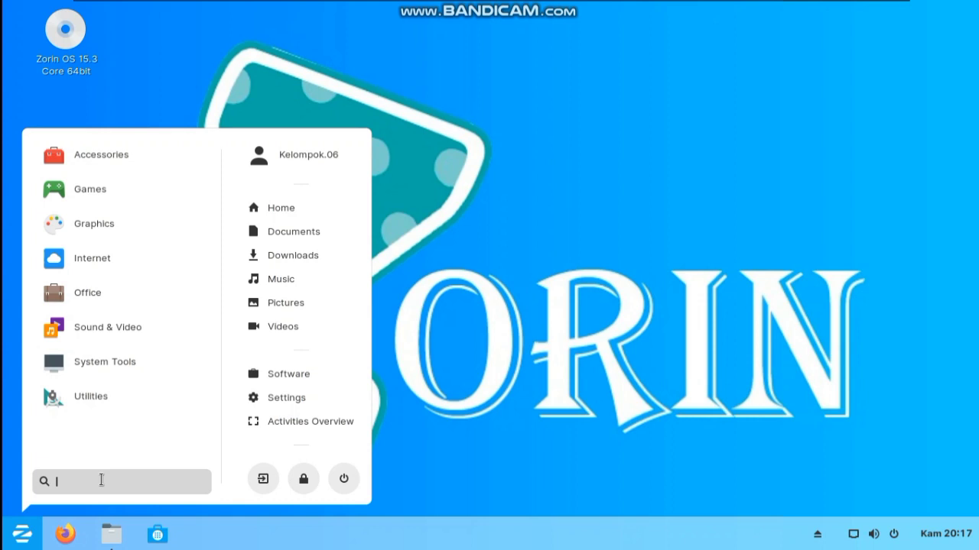
type("syn")
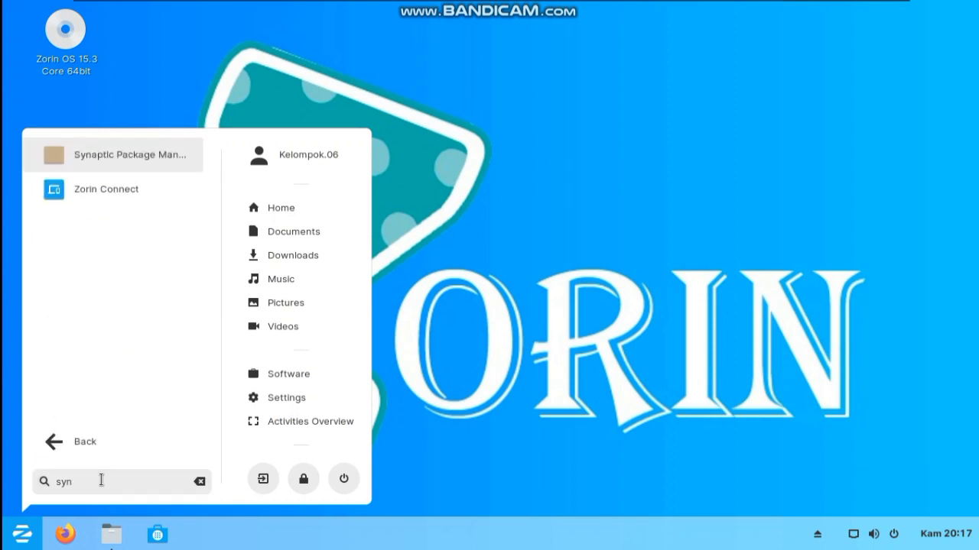
type("a")
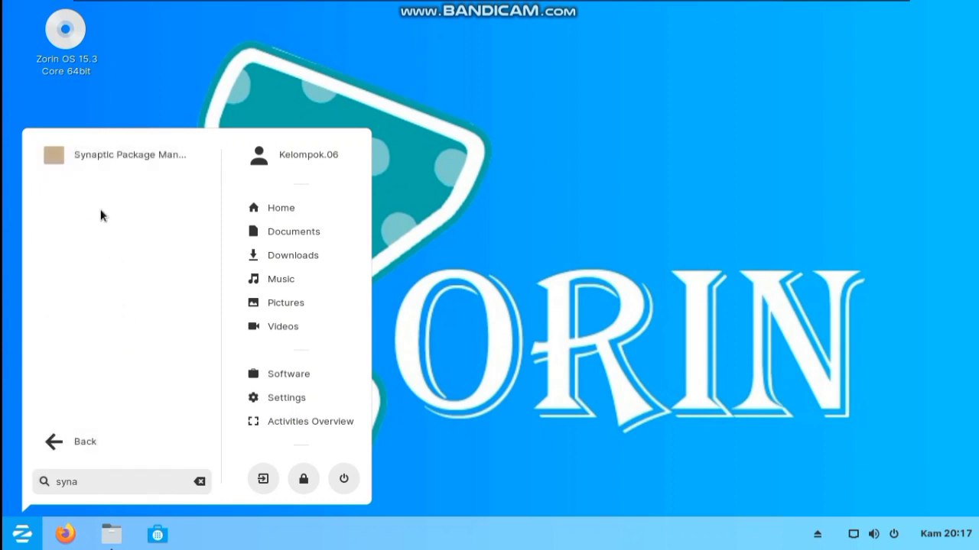
left_click(130, 156)
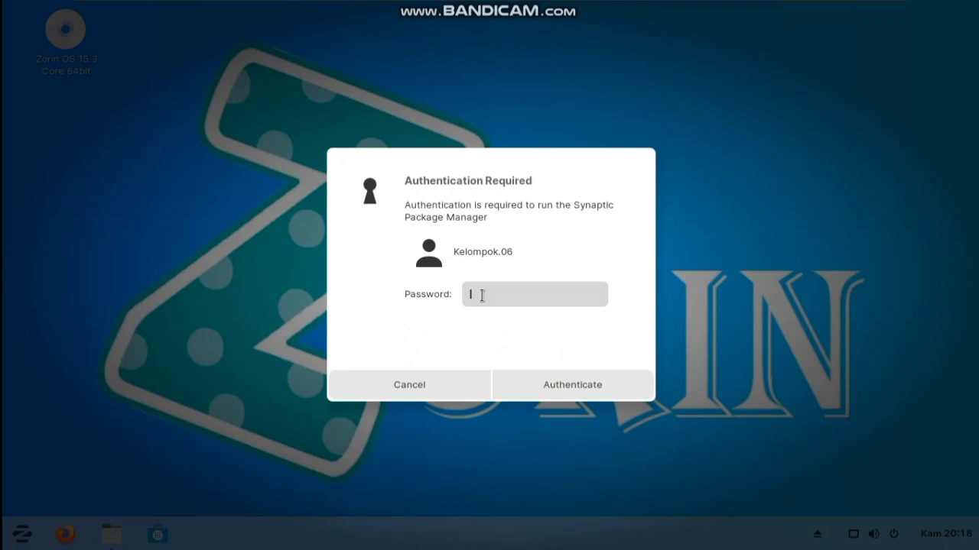
type("••••••••")
left_click(553, 385)
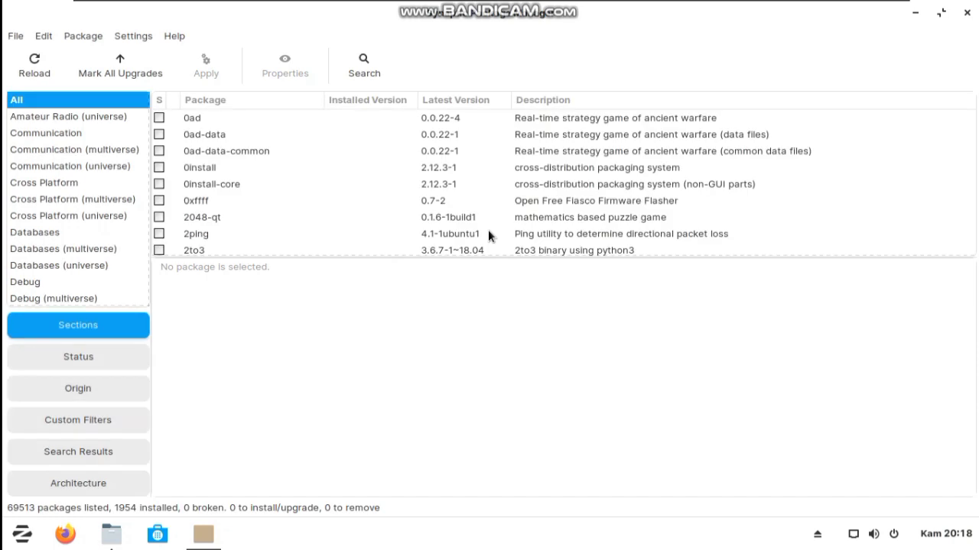
- Search Synaptic for 'breeze cursor' to list the breeze and breeze-cursor-theme packages
left_click(356, 60)
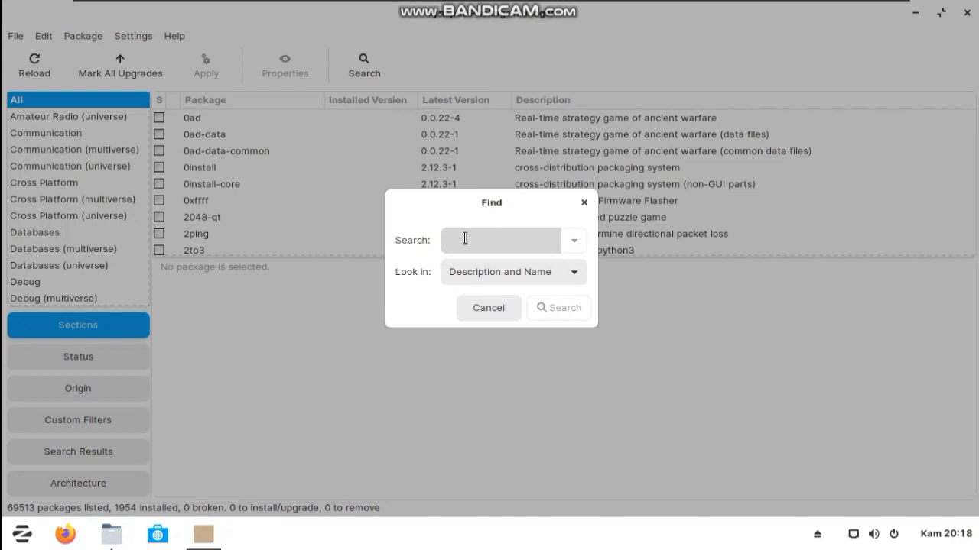
type("br")
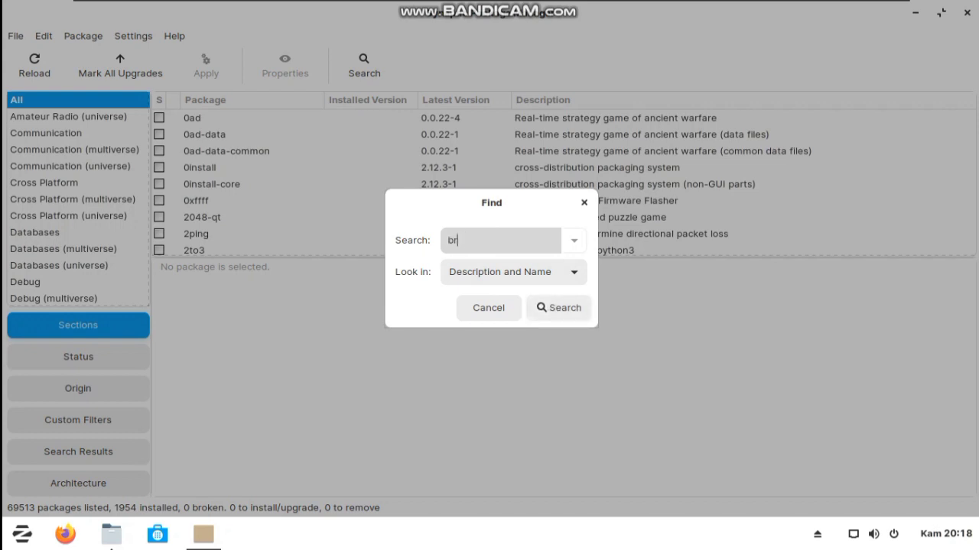
type("eeze curoso")
key("BackSpace")
key("BackSpace")
key("BackSpace")
type("sor")
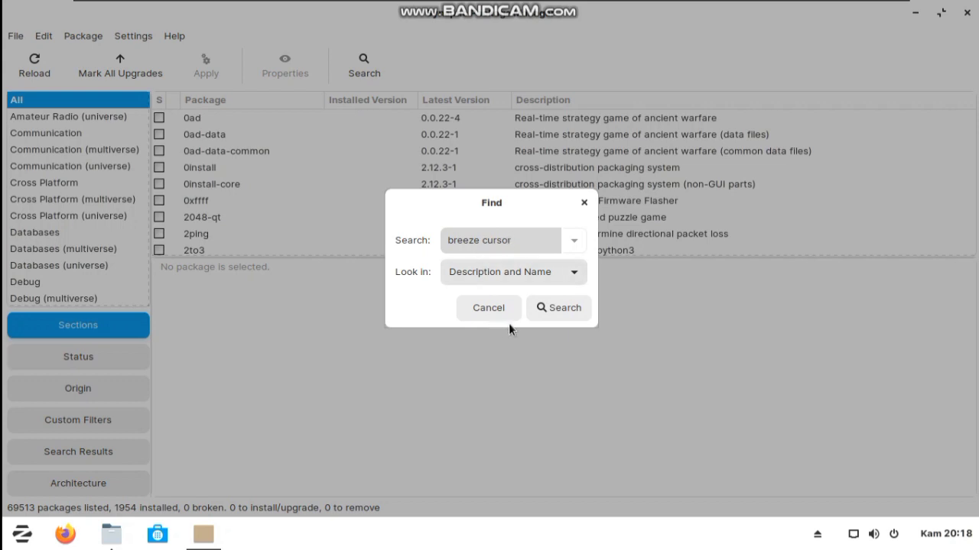
left_click(569, 307)
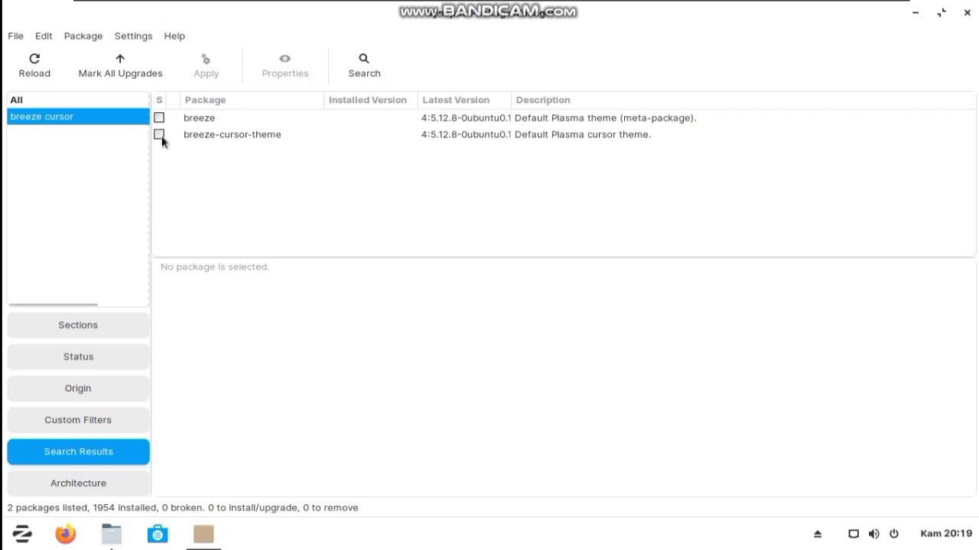
- Mark breeze-cursor-theme for installation and apply the change from the Summary dialog
left_click(159, 136)
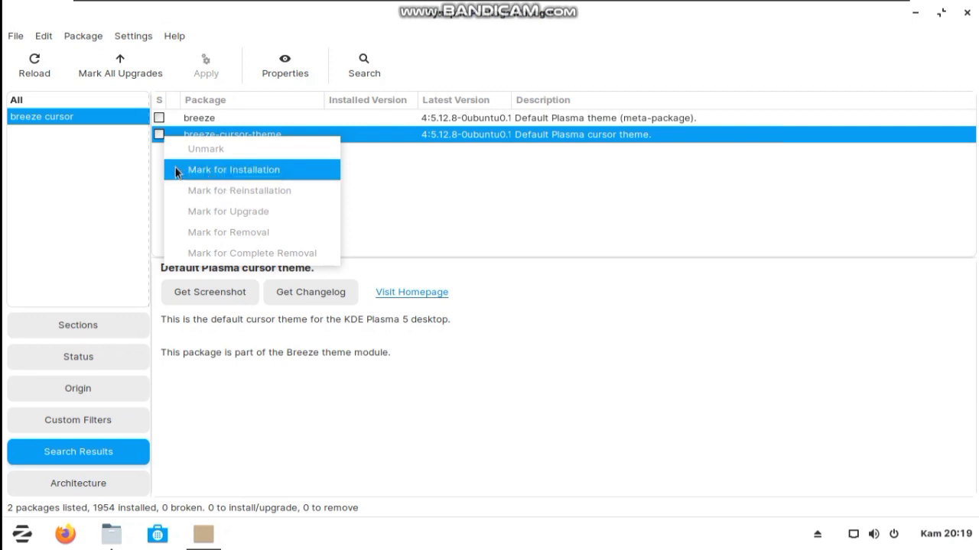
left_click(237, 169)
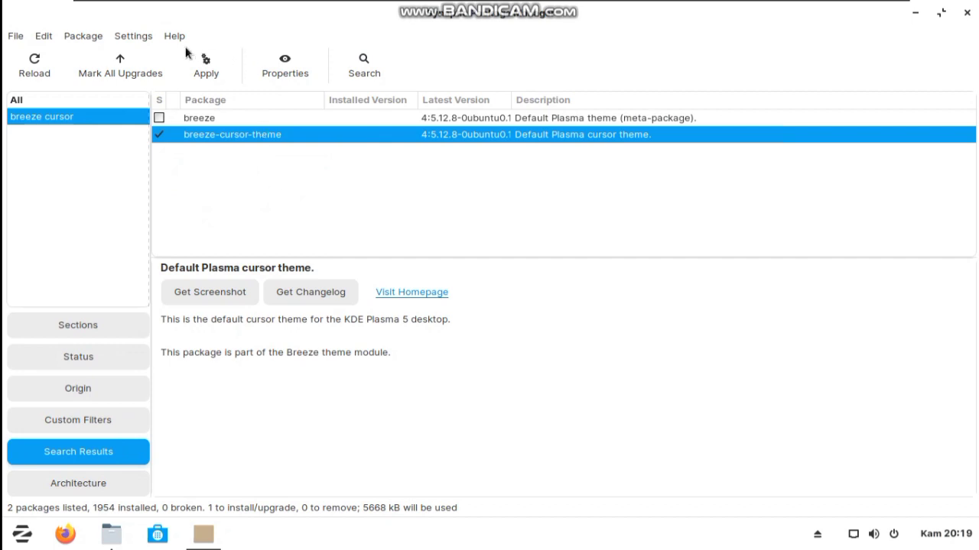
left_click(199, 71)
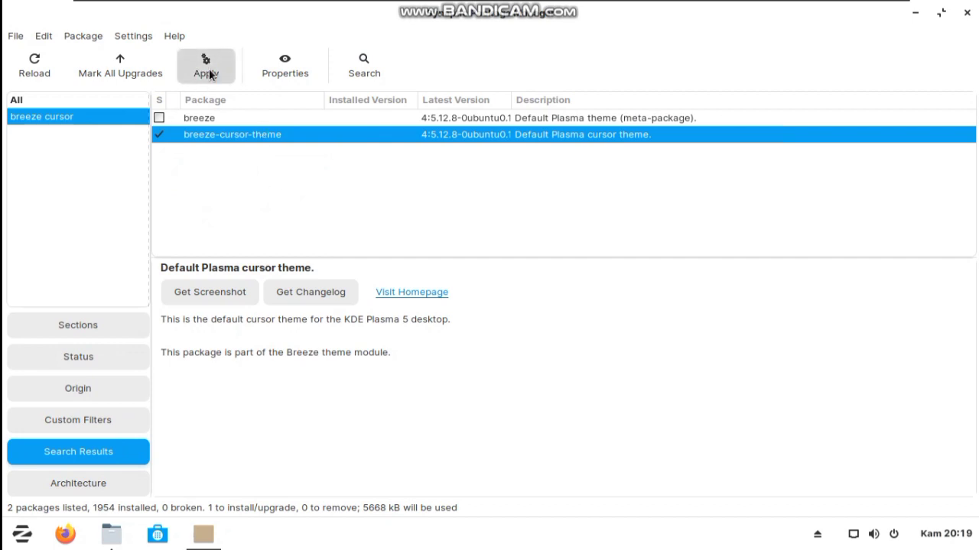
left_click(208, 70)
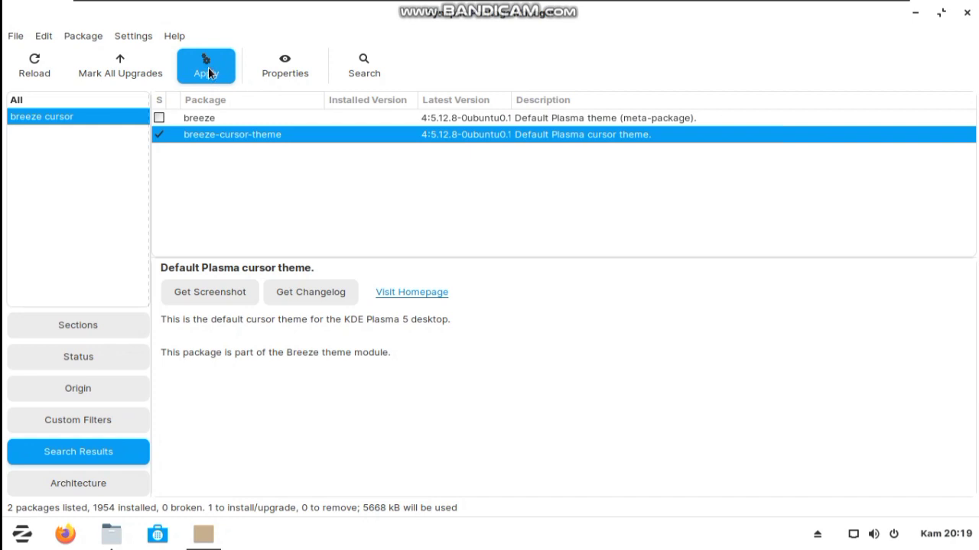
left_click(208, 73)
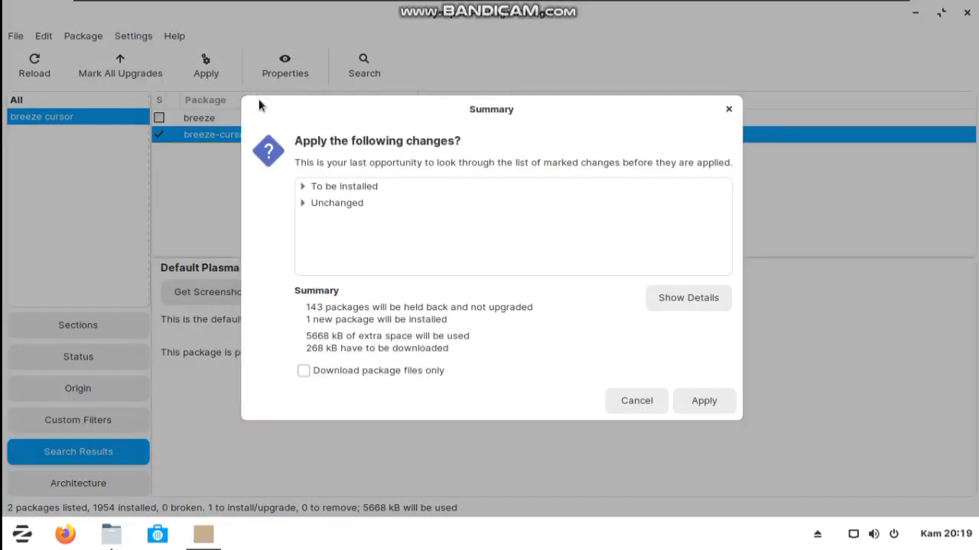
left_click(303, 371)
left_click(708, 404)
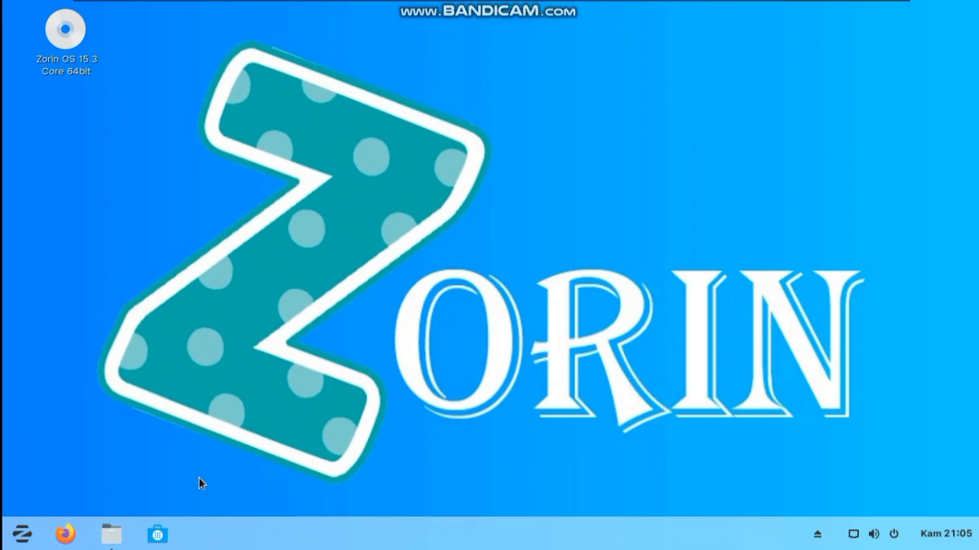
- Open ksnakeduel from the Games category in Zorin Software and begin its installation
left_click(158, 533)
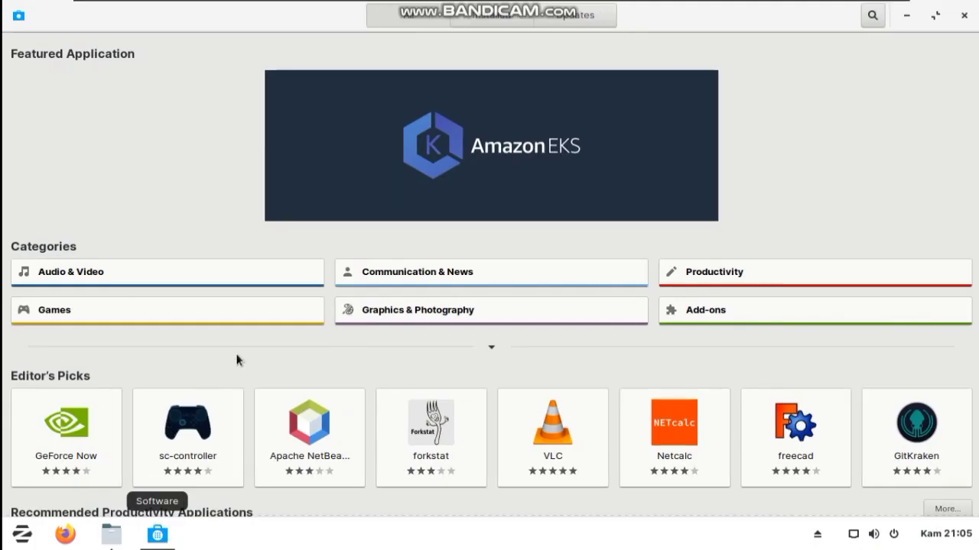
left_click(164, 321)
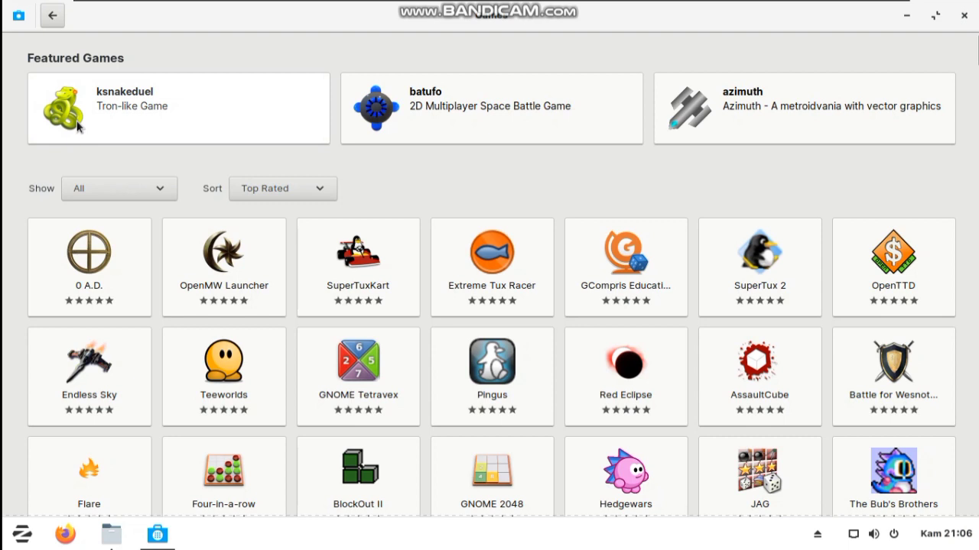
left_click(107, 122)
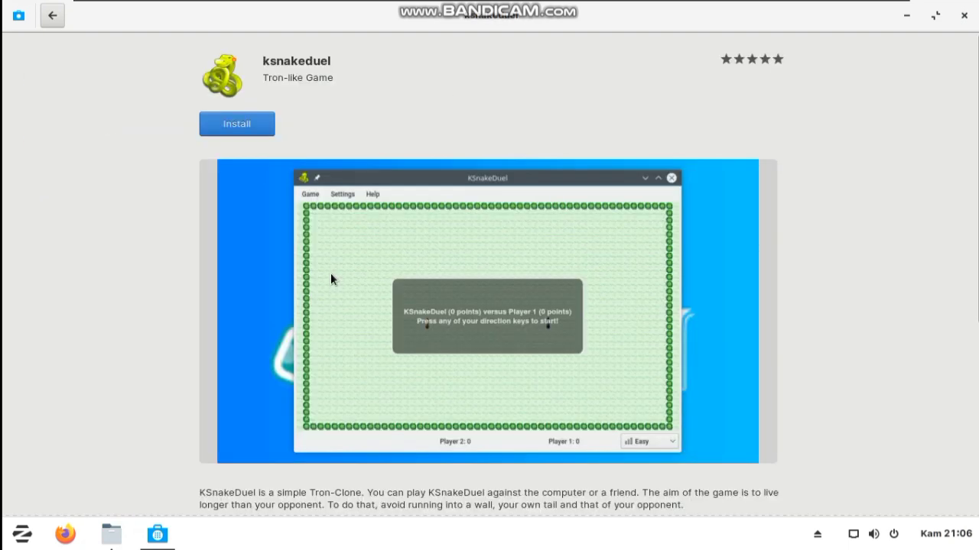
left_click(248, 127)
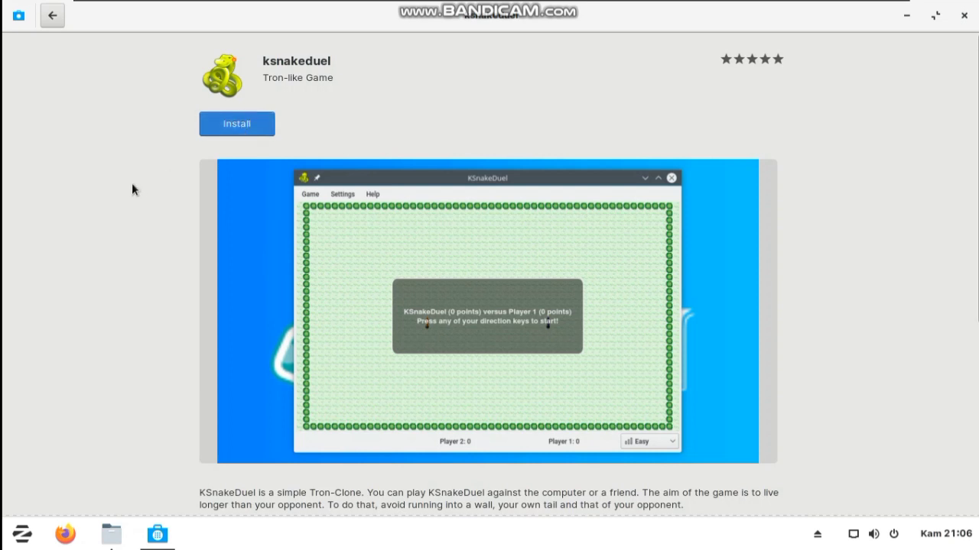
left_click(234, 127)
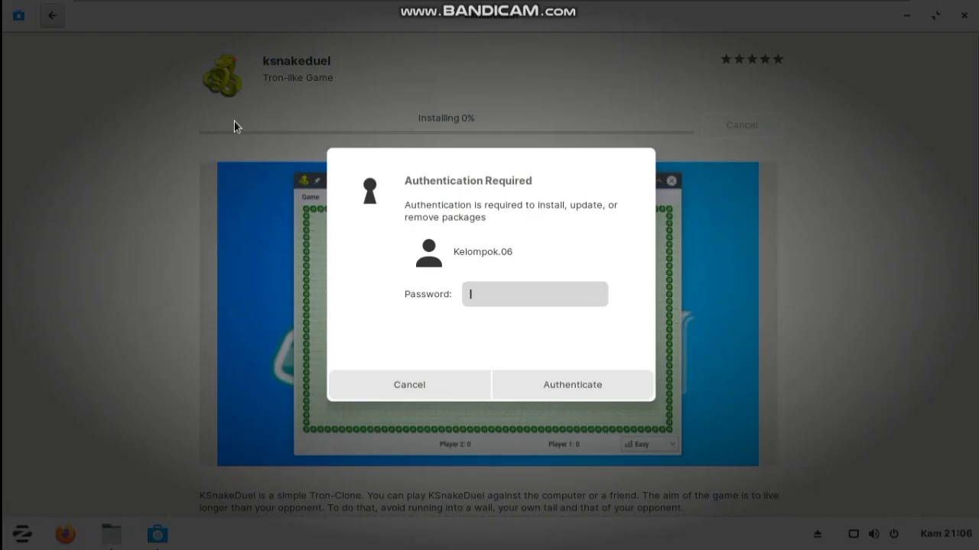
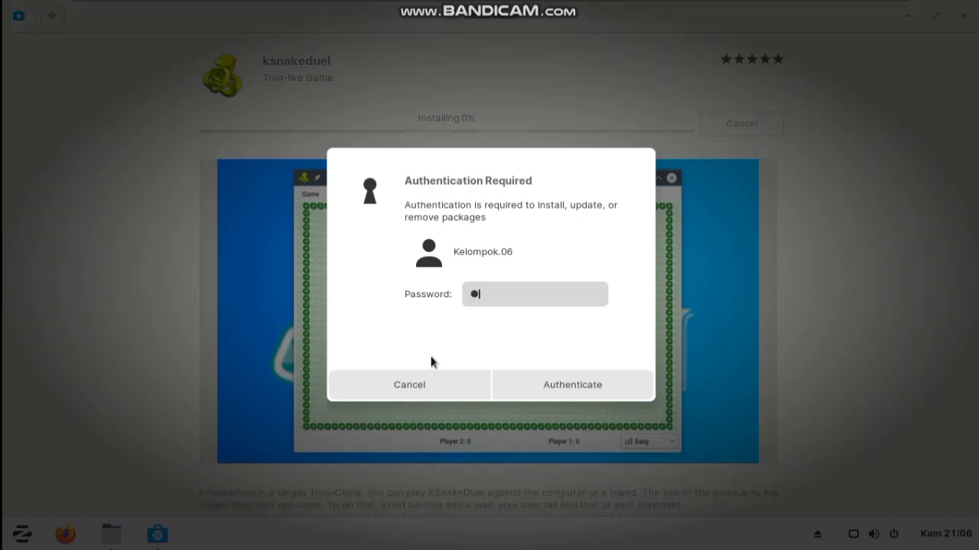
- Authenticate with the account password to install ksnakeduel, then close Zorin Software
left_click(600, 386)
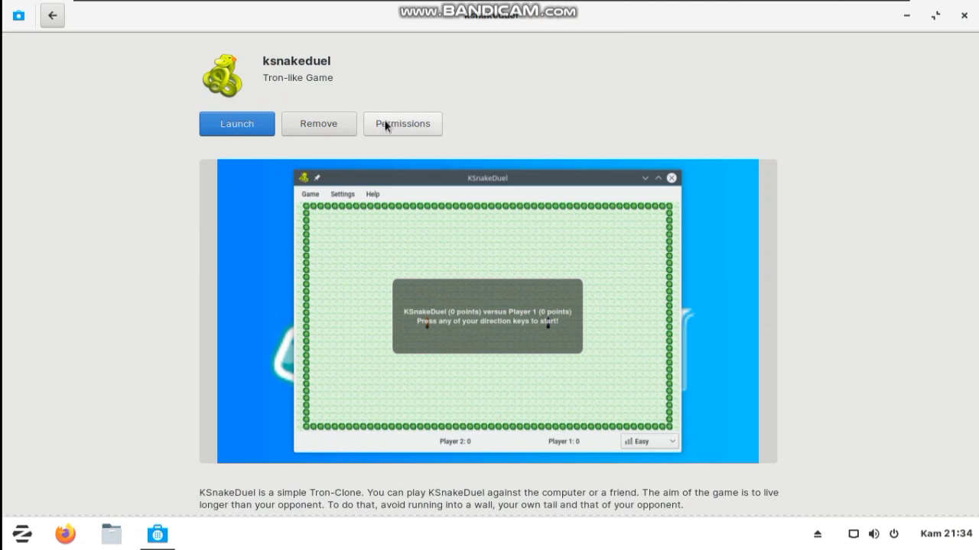
left_click(52, 16)
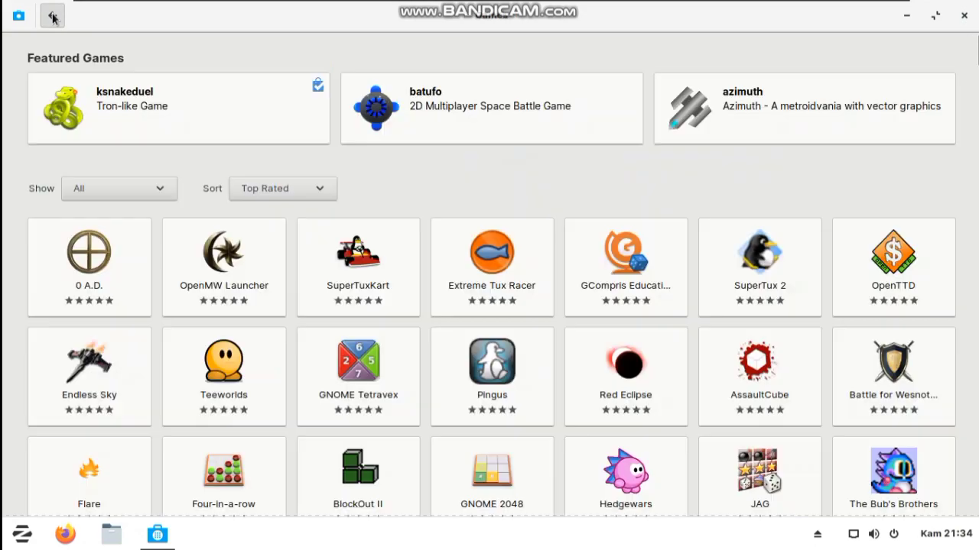
left_click(965, 15)
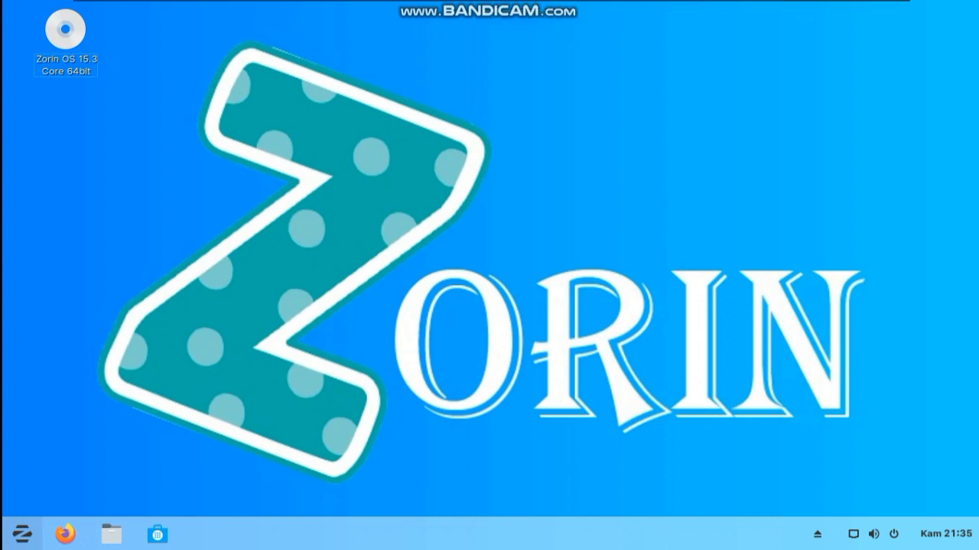
- Power off Zorin OS from its system menu and acknowledge VMware's Removable Devices notice
left_click(22, 534)
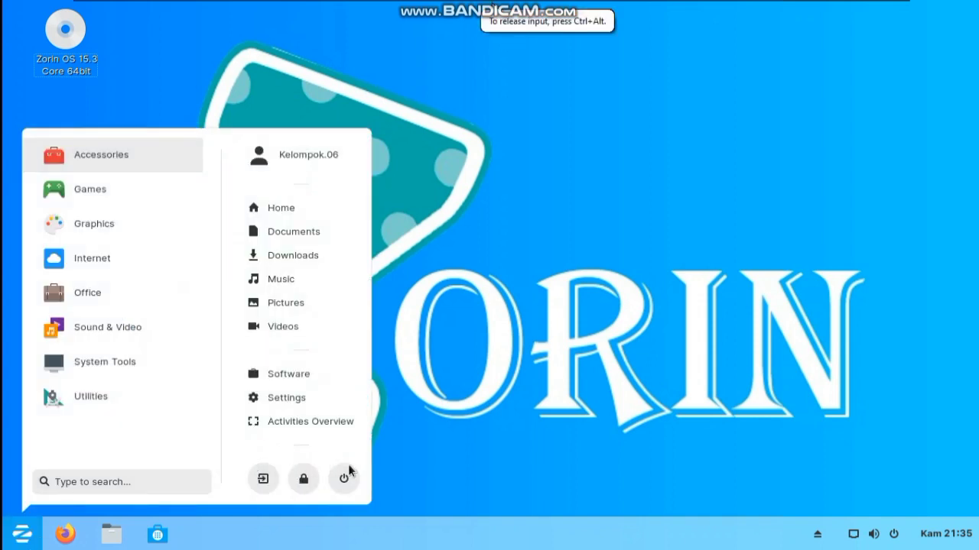
left_click(344, 479)
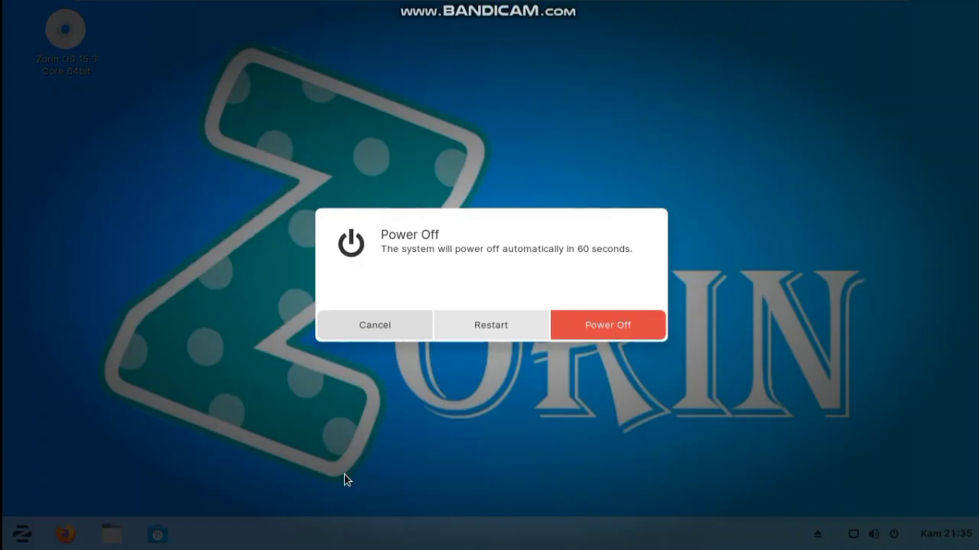
left_click(619, 326)
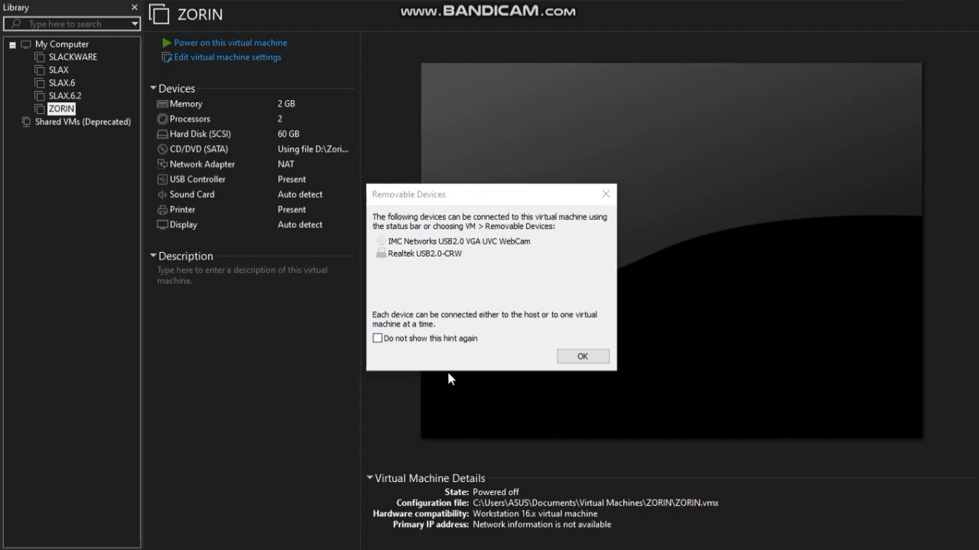
left_click(602, 358)
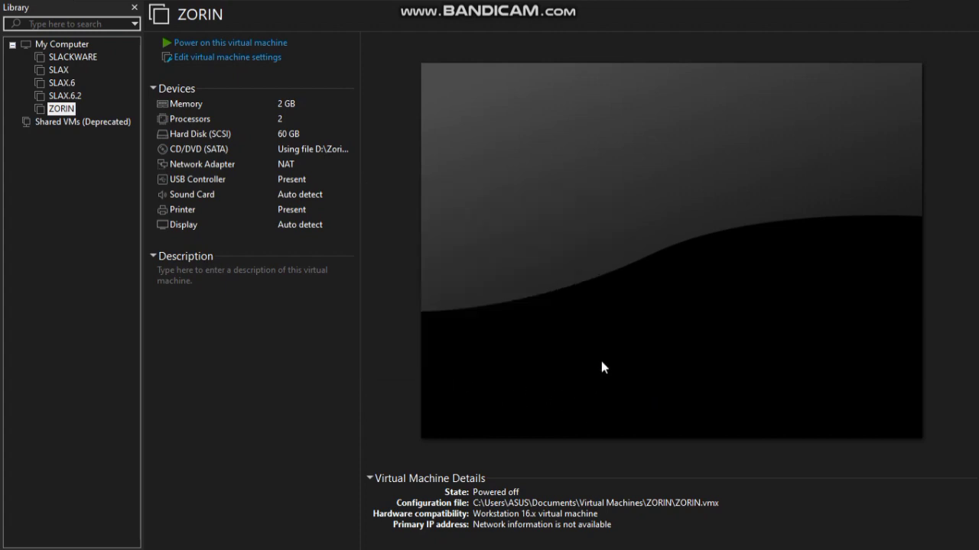